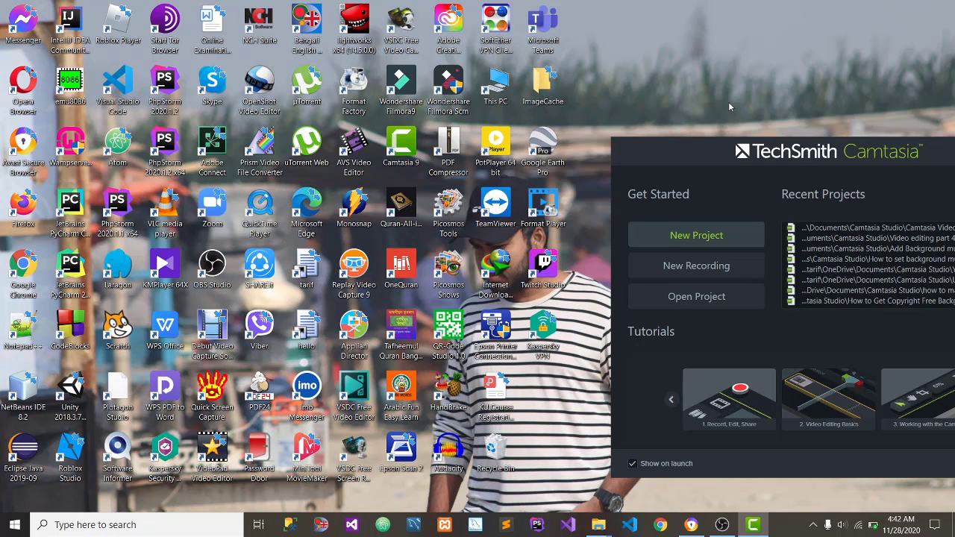
Create a new project and save it as "How to add animated subscribe button to a video" in the Camtasia Studio folder.
left_click(703, 241)
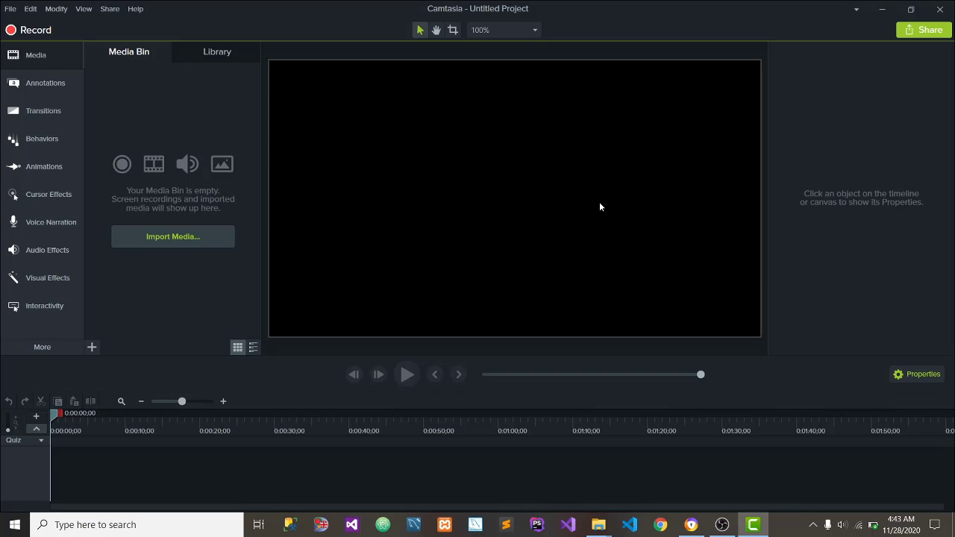
key("ctrl+s")
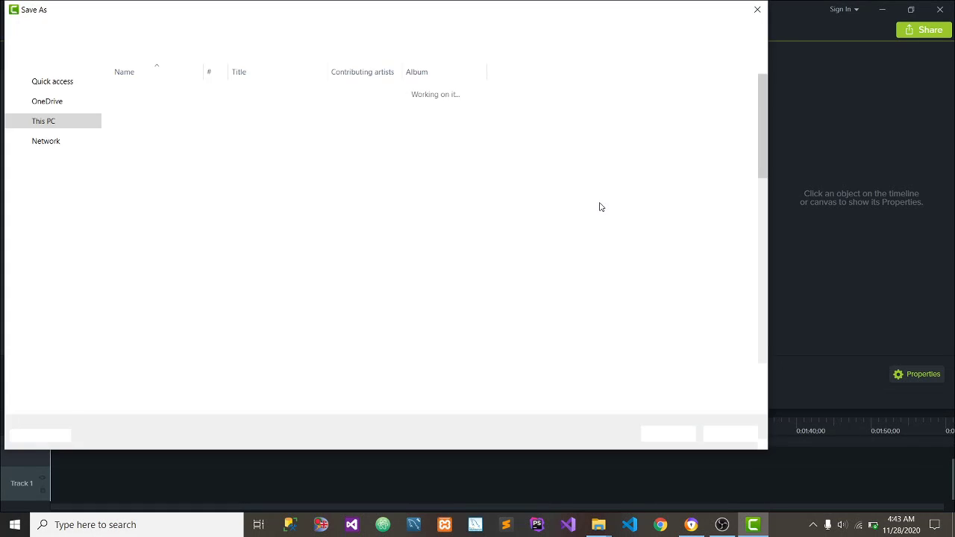
key("Return")
key("Escape")
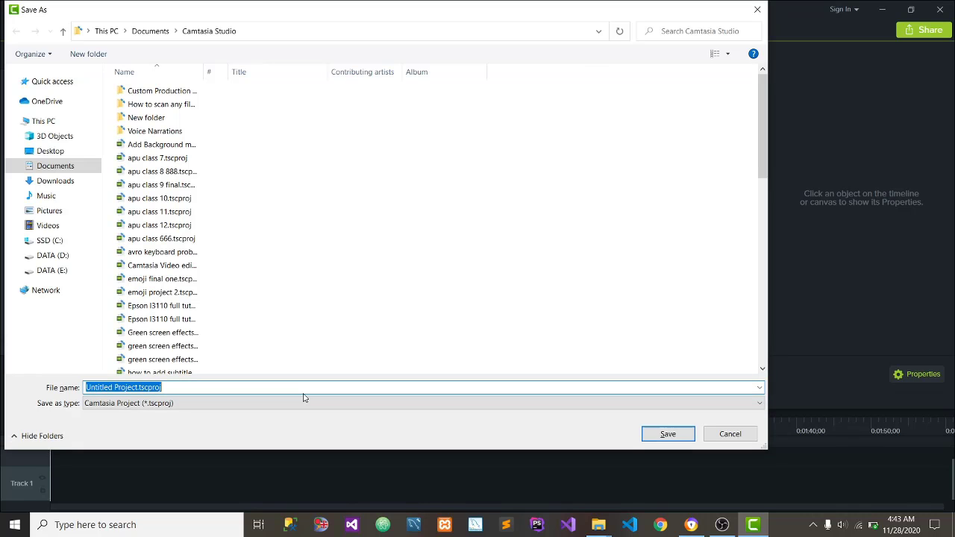
key("BackSpace")
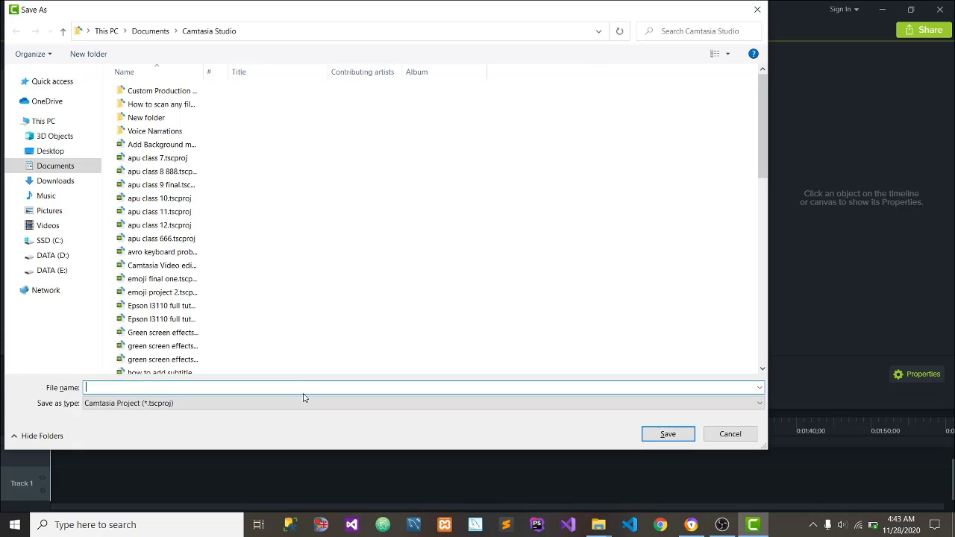
type("How to a")
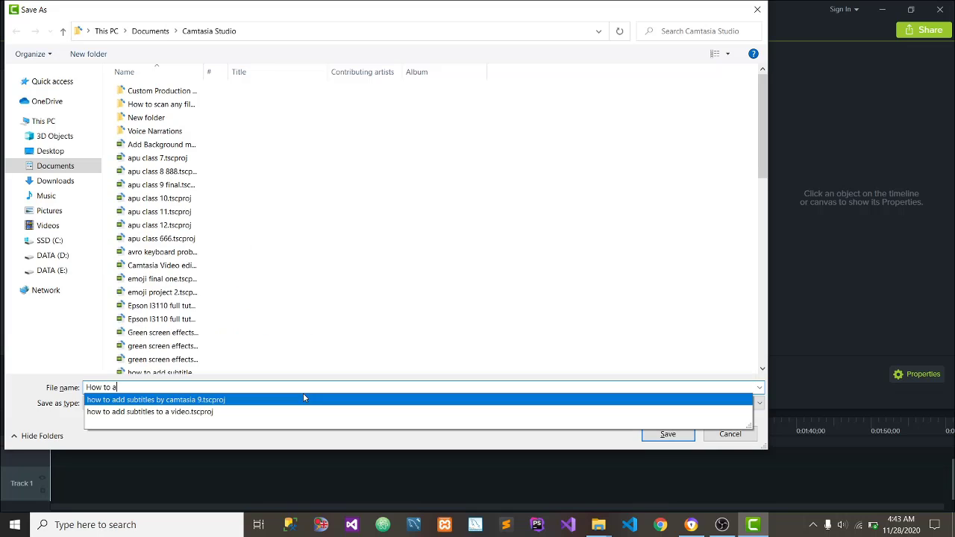
type("dd anima")
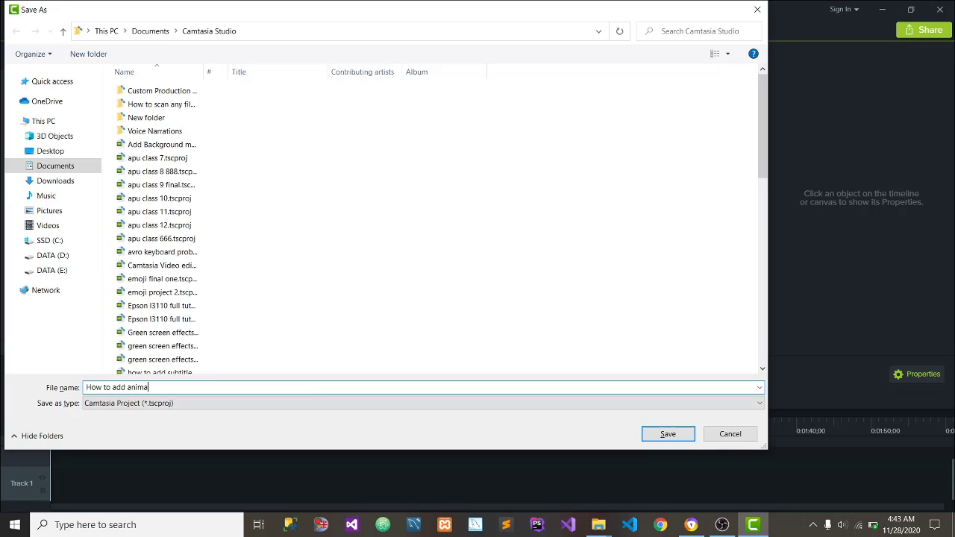
type("ted subscribe button to a video")
key("Return")
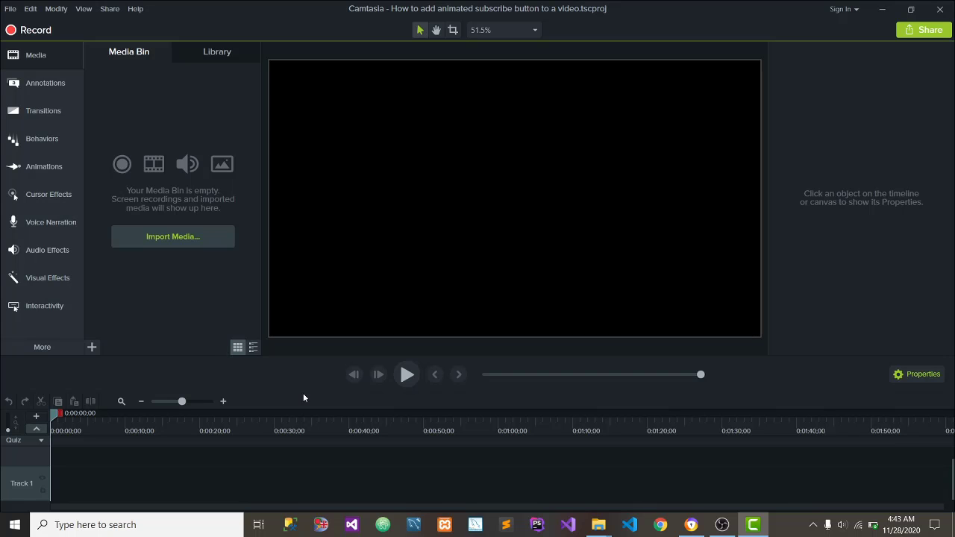
left_click(165, 238)
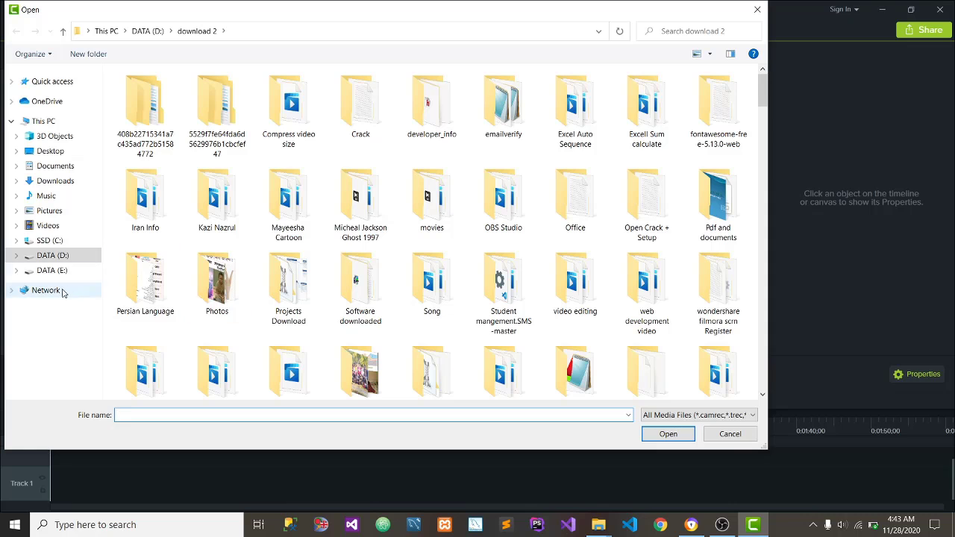
left_click(53, 256)
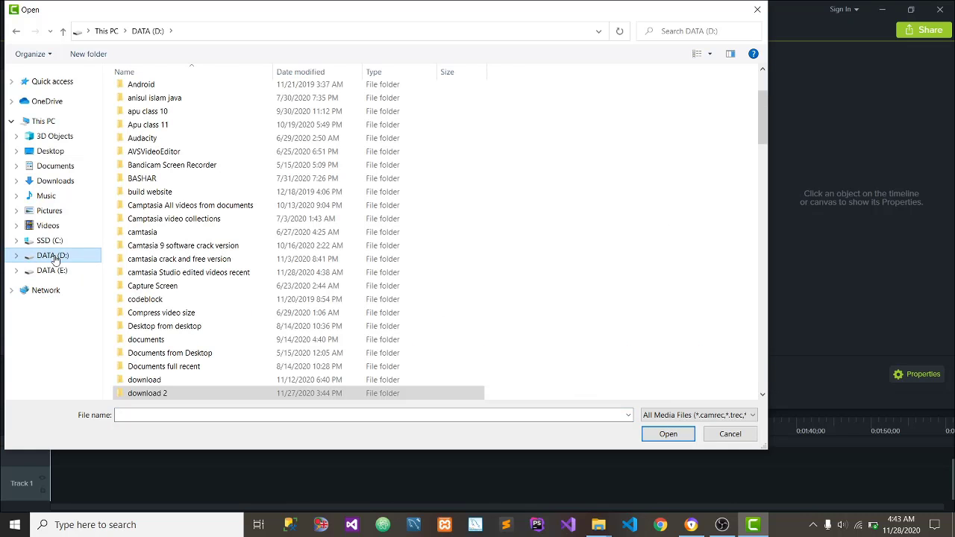
left_click(49, 226)
scroll(514, 200, "down", 5)
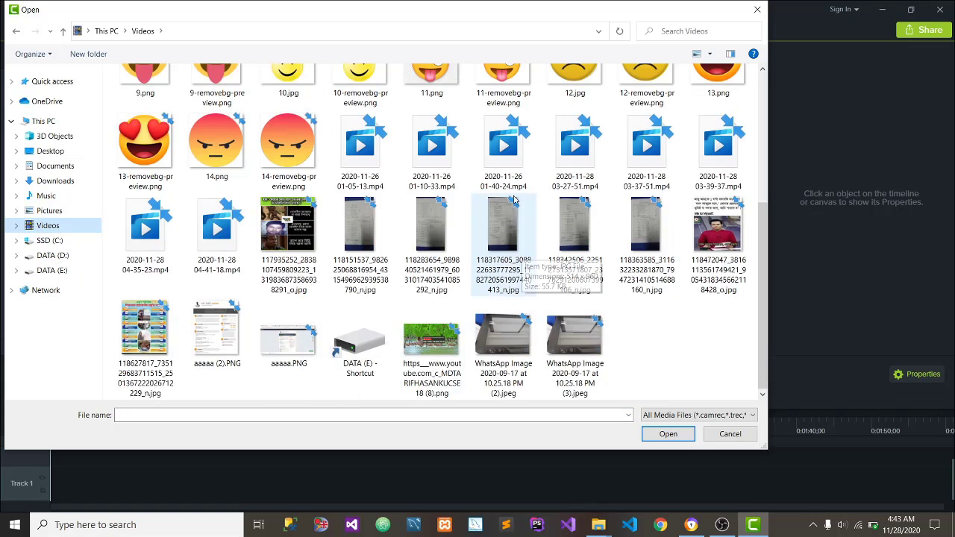
left_click(145, 228)
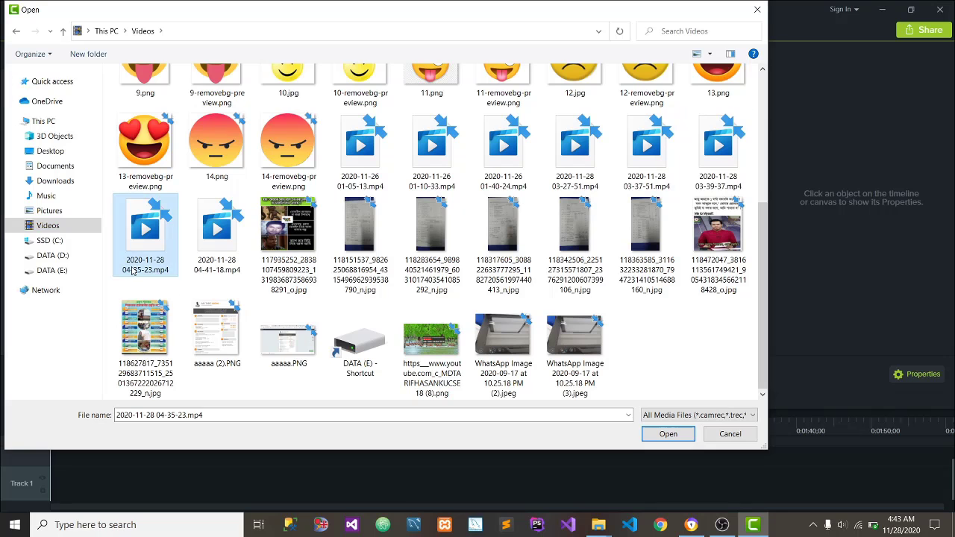
left_click(659, 439)
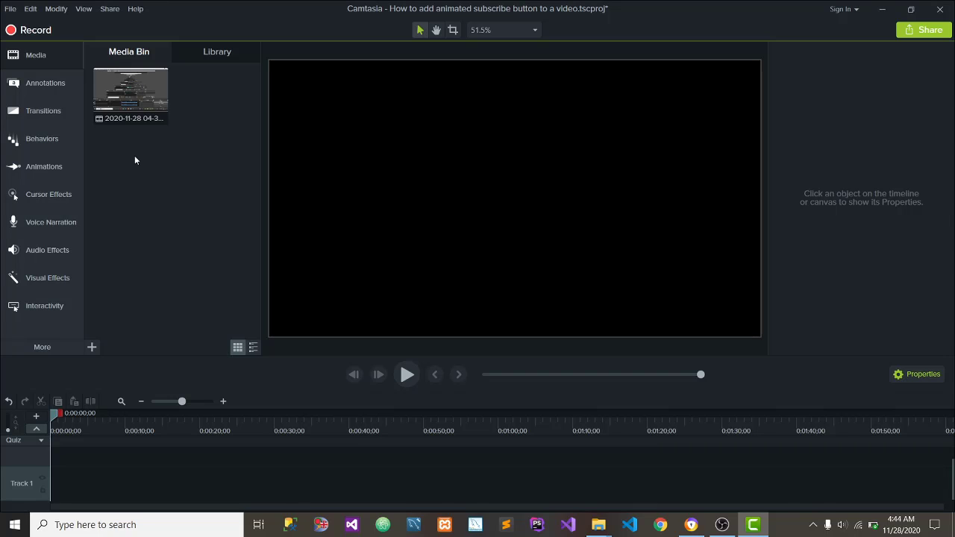
Start another media import and open the folder "camtasia Studio edited videos recent" on the DATA (D:) drive.
left_click(92, 347)
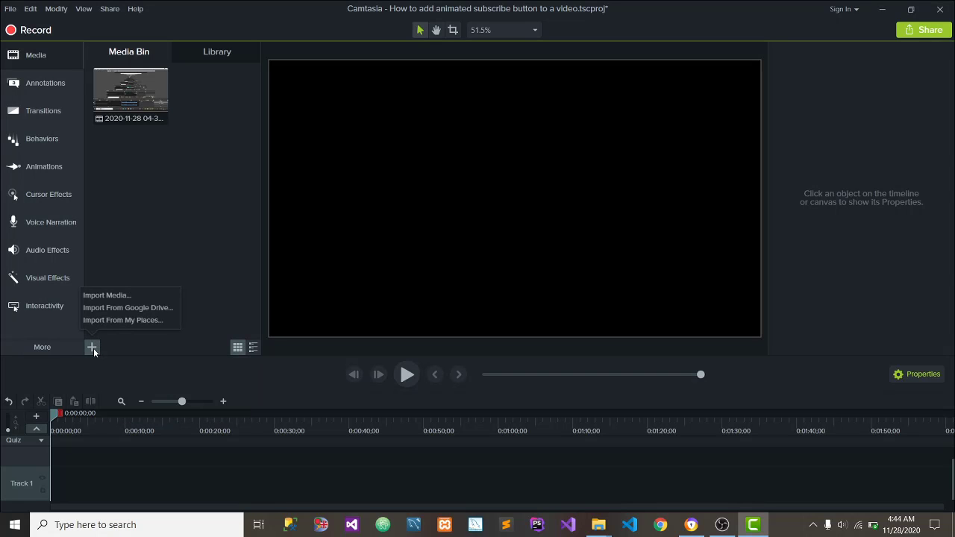
left_click(102, 297)
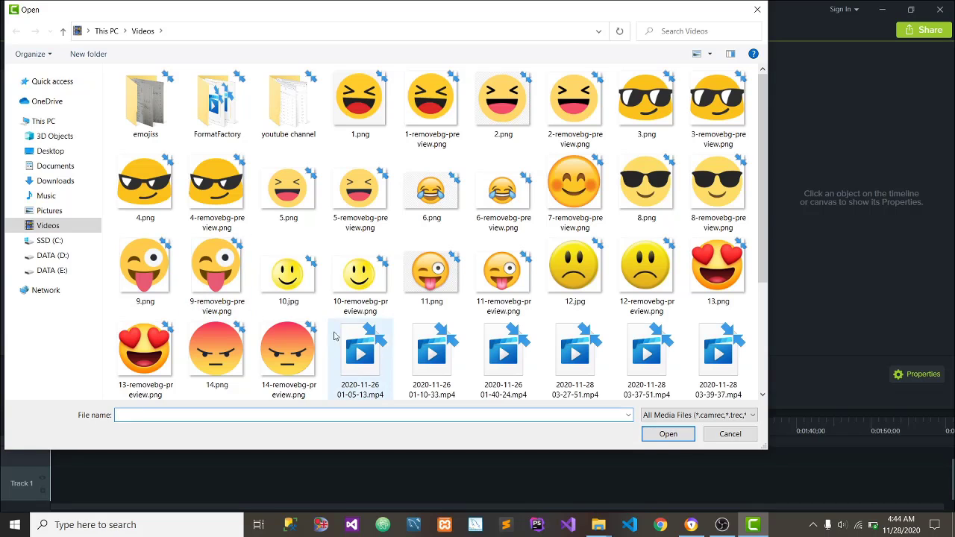
left_click(67, 258)
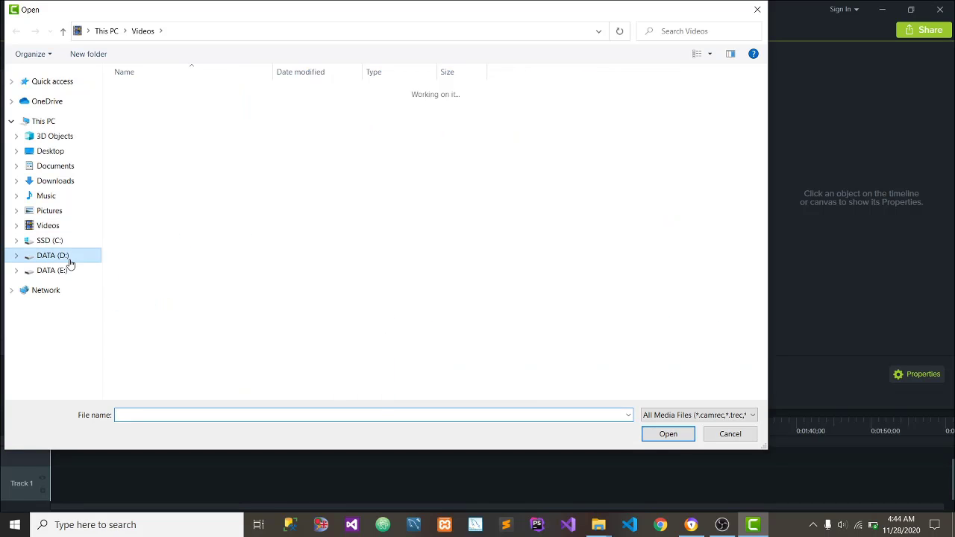
scroll(345, 289, "down", 3)
scroll(344, 289, "down", 3)
scroll(314, 284, "up", 5)
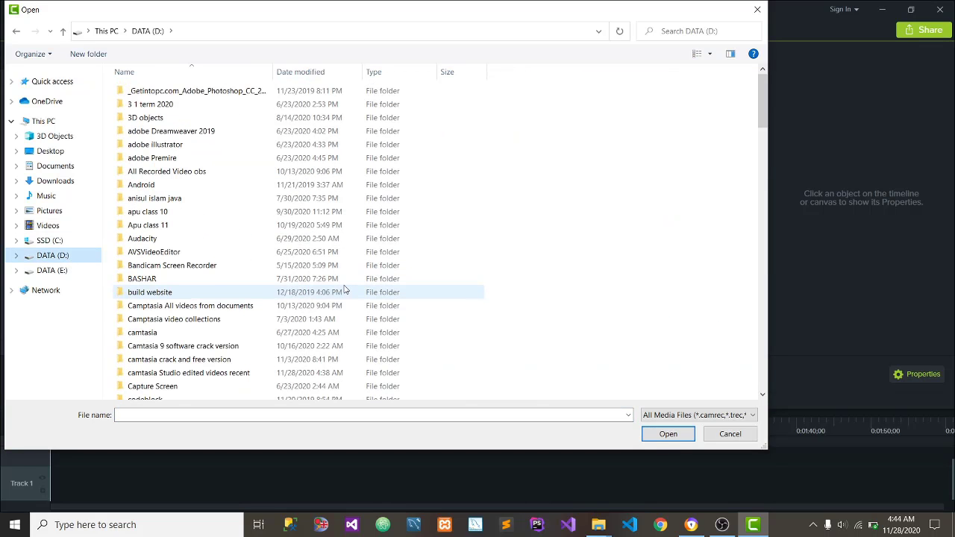
scroll(291, 283, "down", 1)
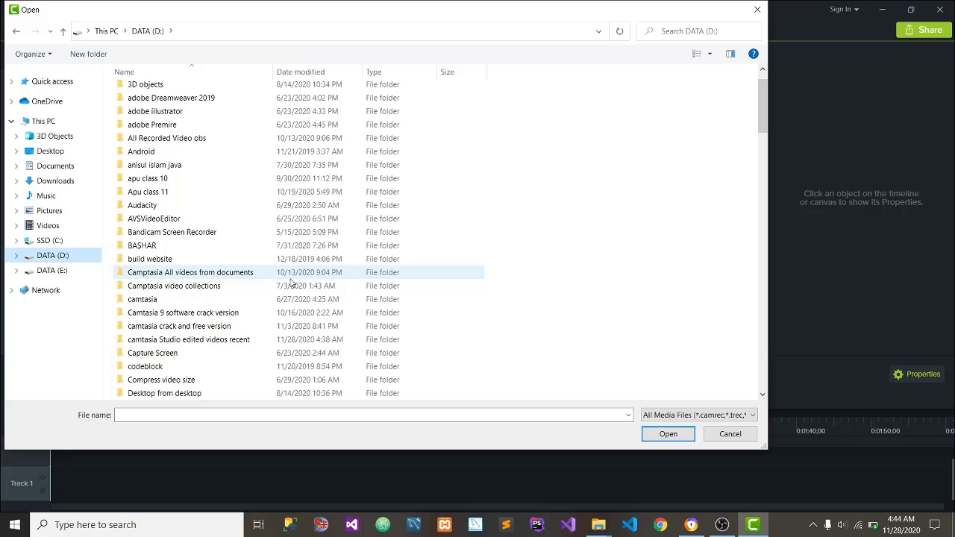
left_click(231, 343)
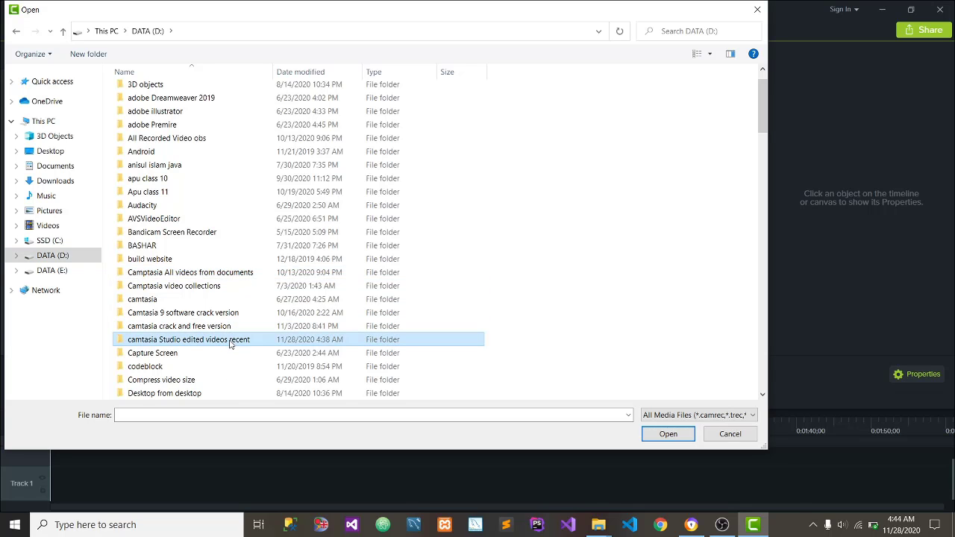
double_click(230, 342)
Import Animated Subscribe Butoon.mp4 from the "Animated Subscribe Butoon" folder.
scroll(236, 336, "down", 1)
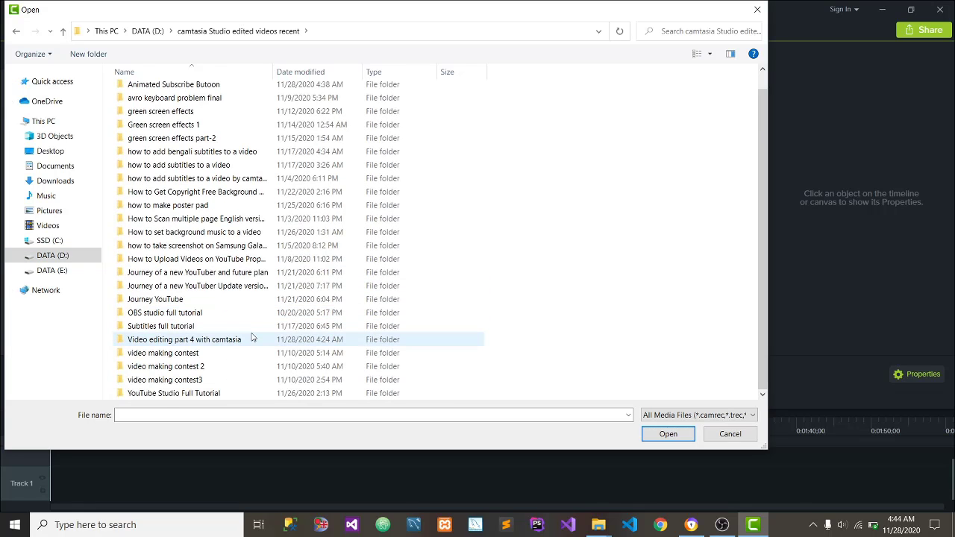
scroll(236, 336, "up", 1)
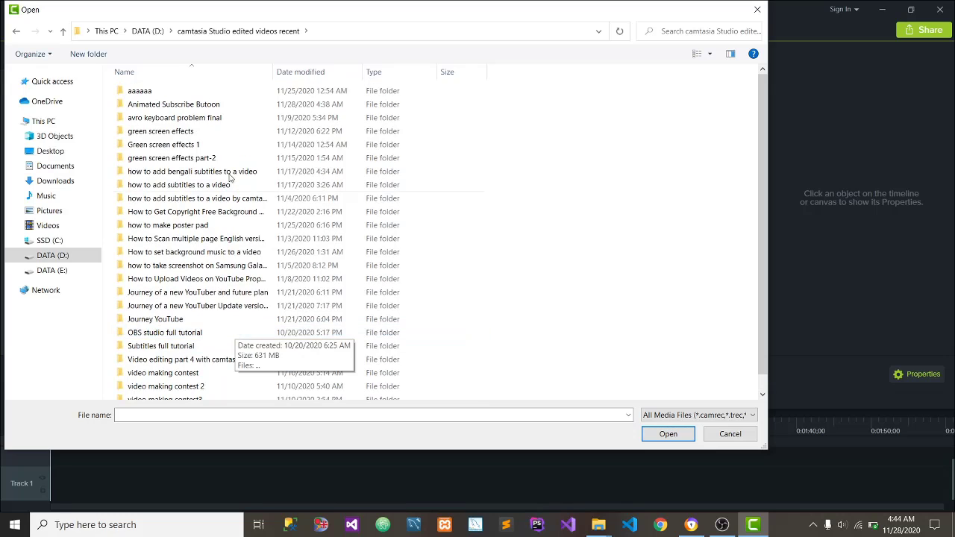
left_click(196, 107)
double_click(196, 109)
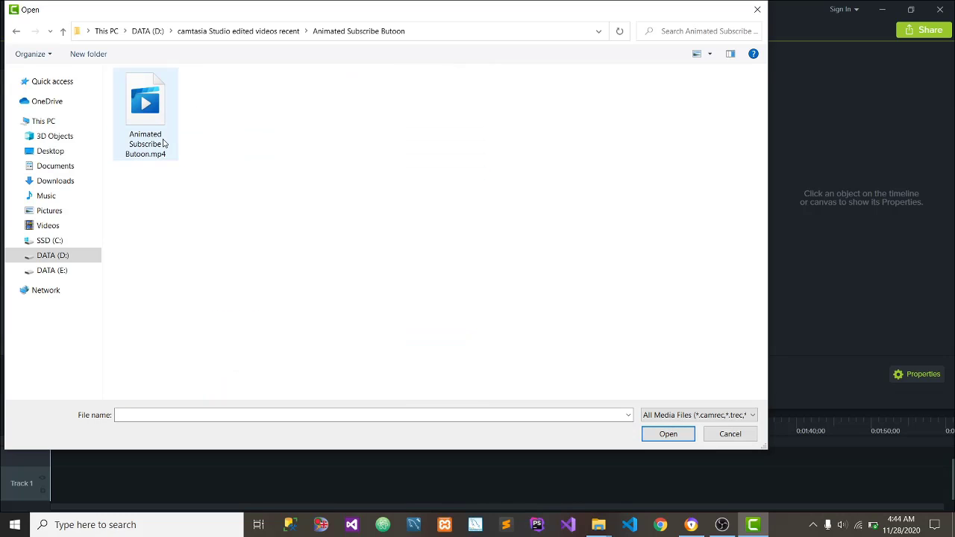
left_click(149, 119)
left_click(674, 434)
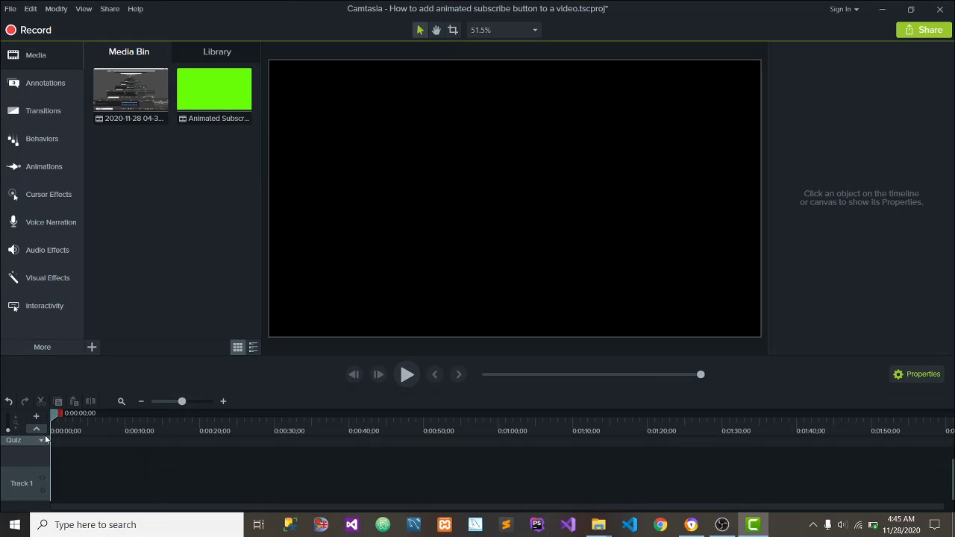
left_click_drag(129, 93, 119, 501)
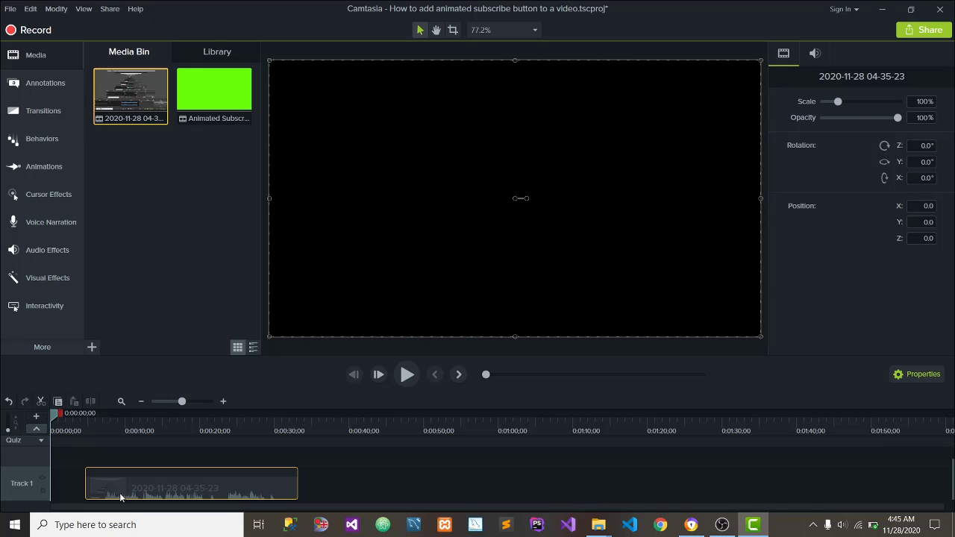
mouse_move(119, 501)
left_mouse_down()
mouse_move(84, 494)
mouse_move(112, 491)
left_mouse_up()
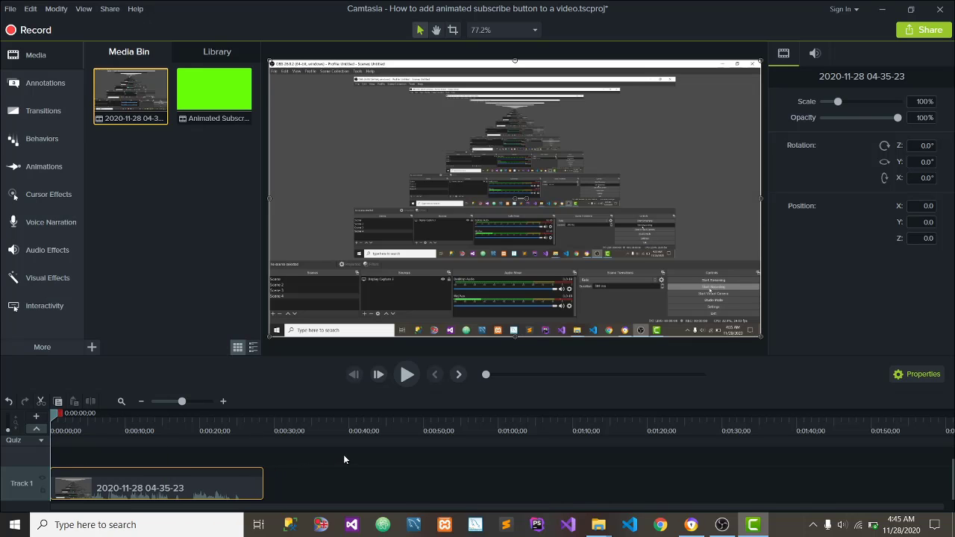
left_click(407, 376)
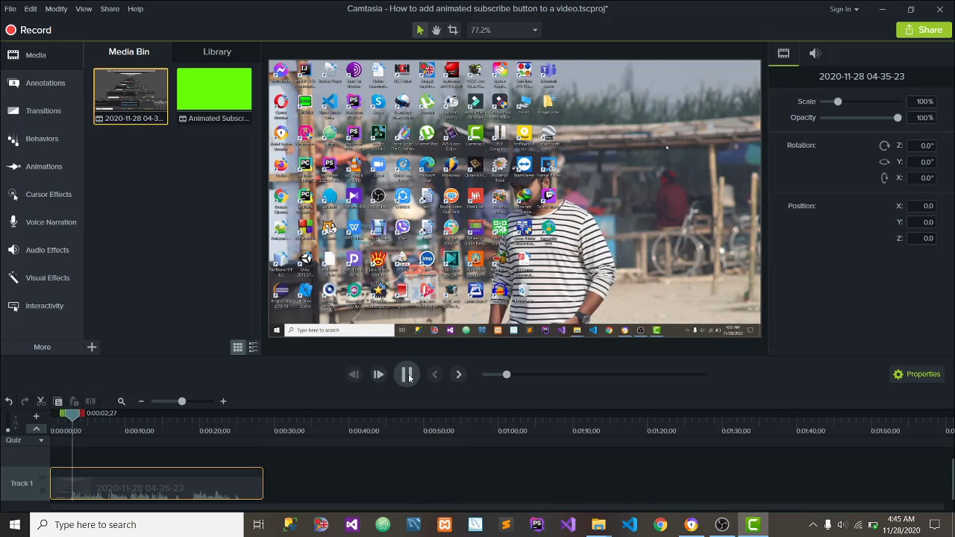
left_click(408, 375)
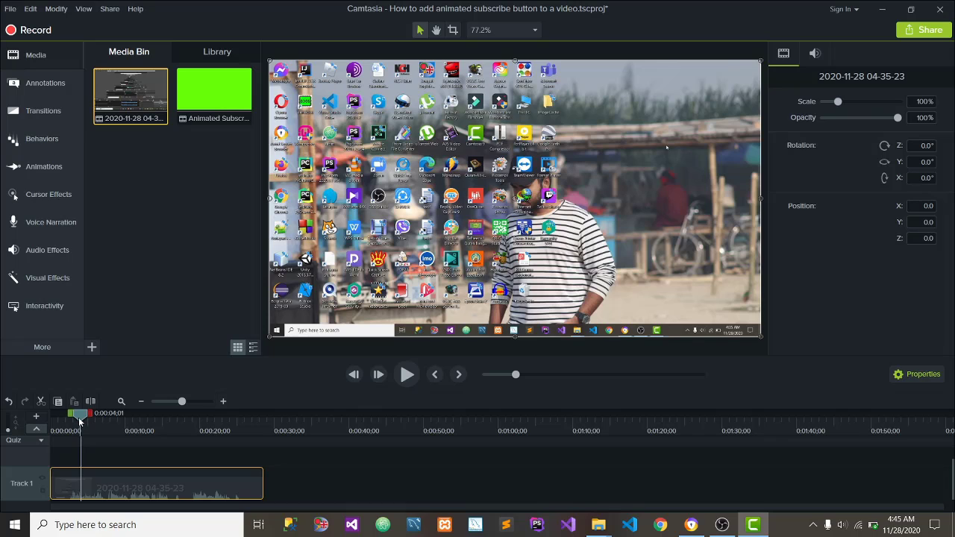
Cut the opening of the clip on Track 1, from 0:00:00;00 to 0:00:02;09.
left_click_drag(79, 418, 66, 419)
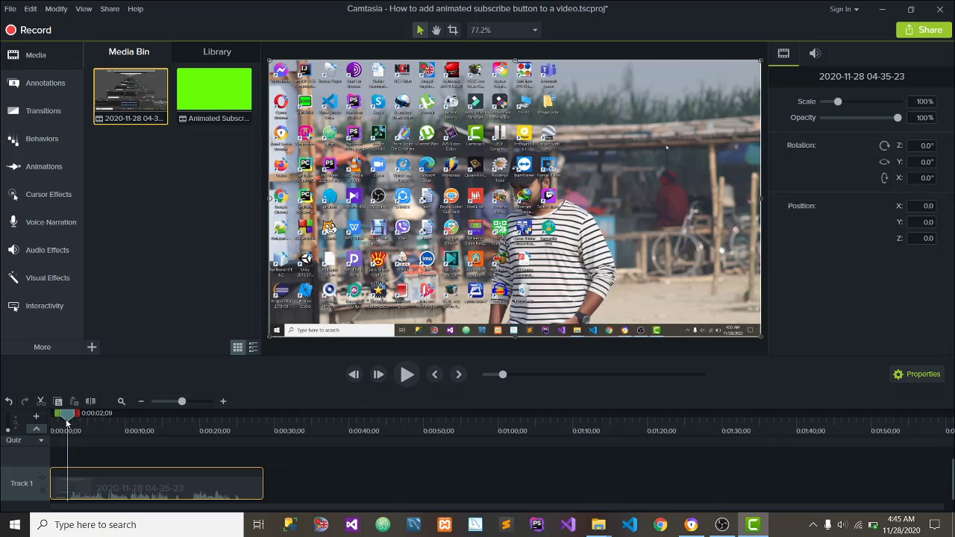
left_click(223, 401)
left_click(223, 402)
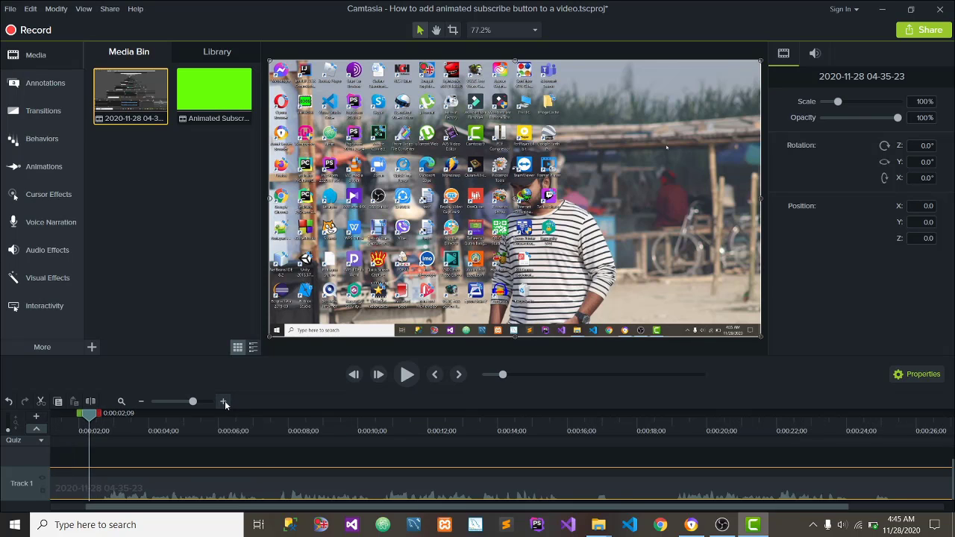
left_click(143, 401)
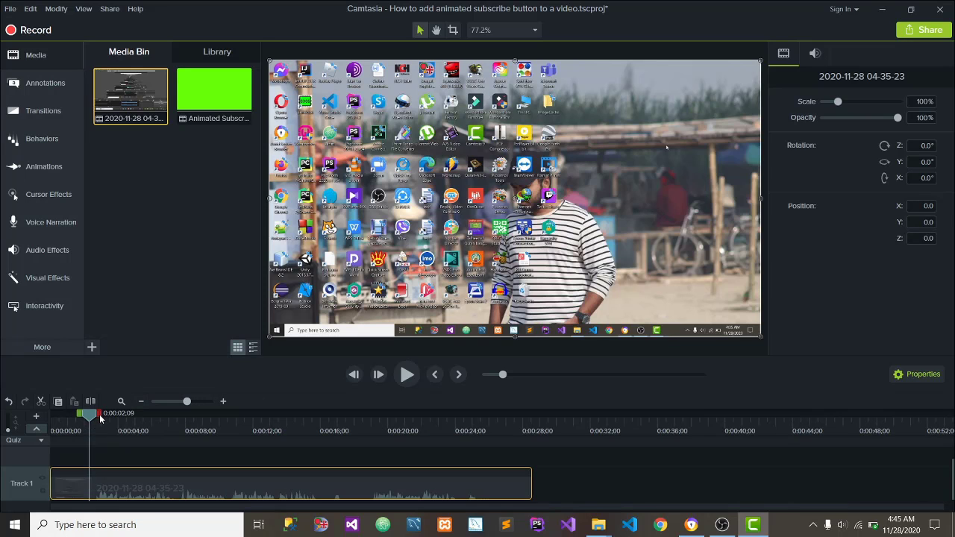
left_click_drag(101, 420, 51, 432)
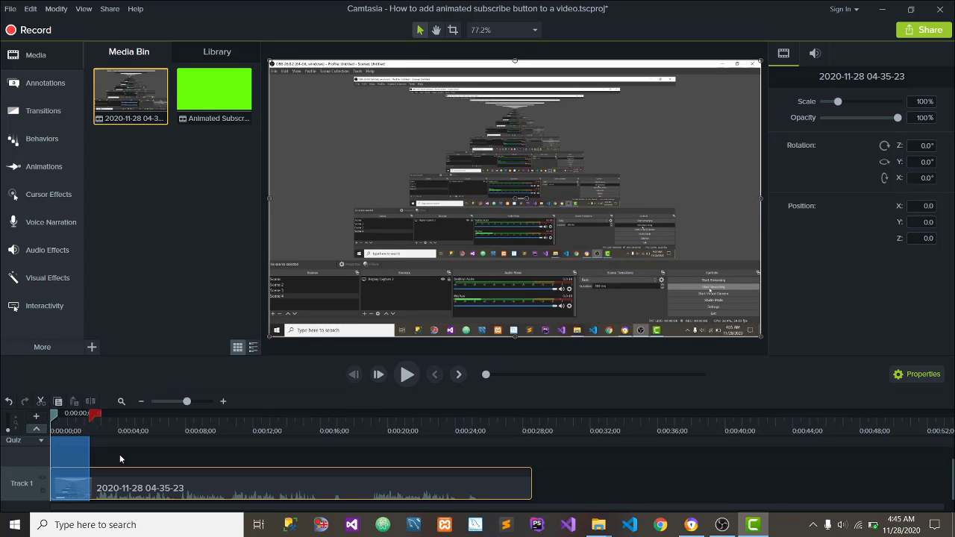
right_click(62, 493)
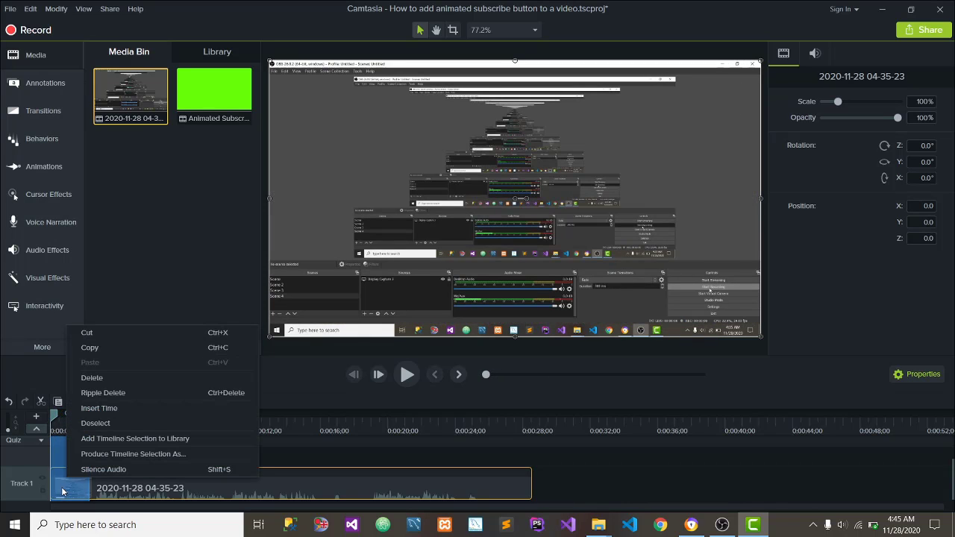
left_click(94, 334)
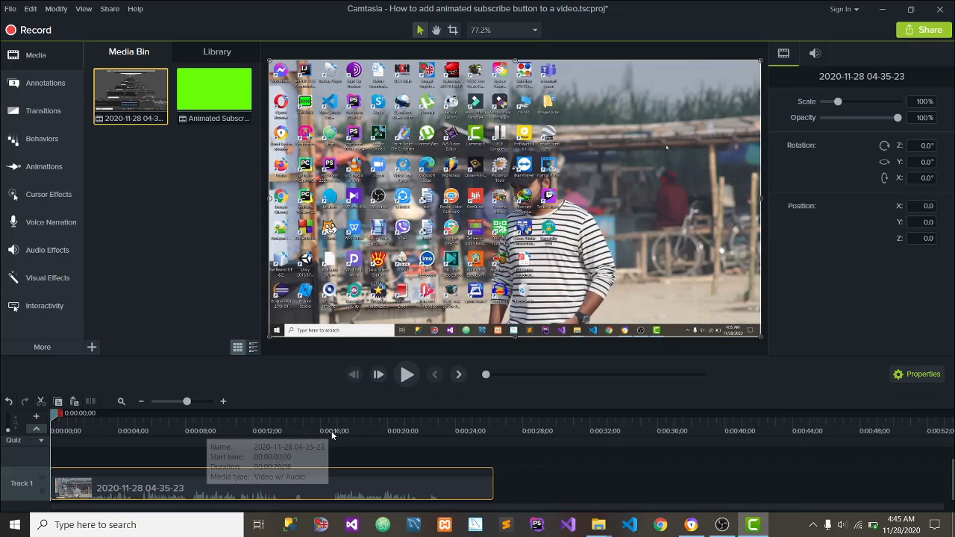
Play the recording to find the unwanted stretch, and cut it from about 0:00:13;19 to 0:00:16;21.
left_click(404, 380)
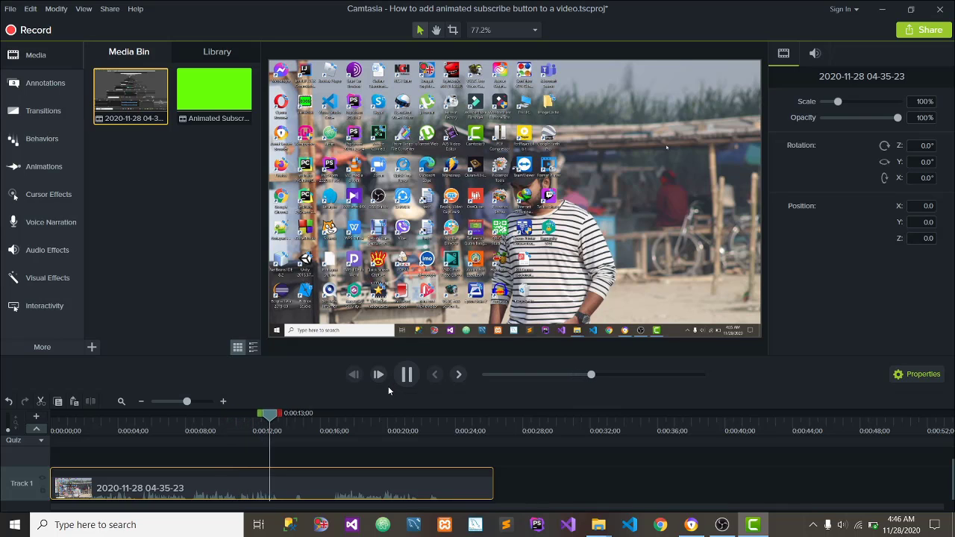
left_click(327, 422)
left_click_drag(326, 419, 340, 436)
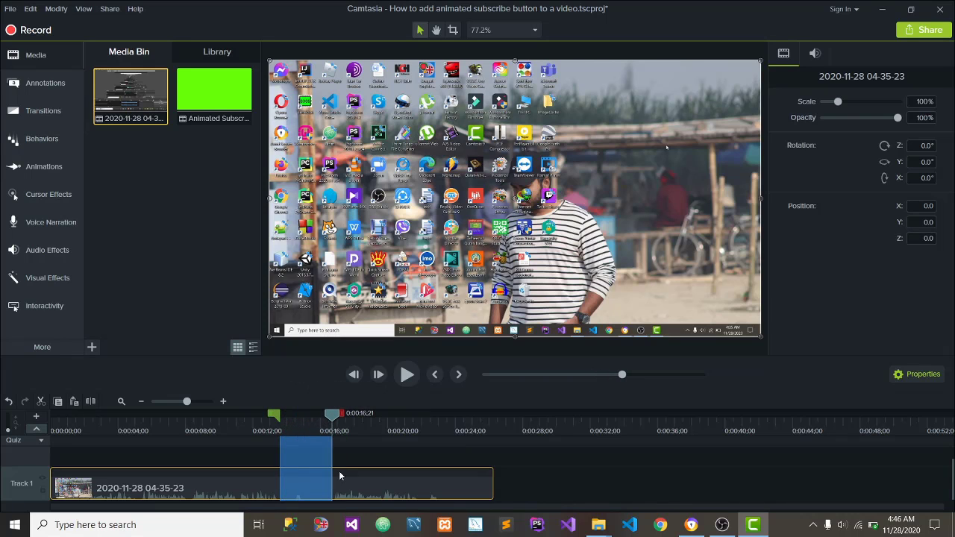
right_click(301, 490)
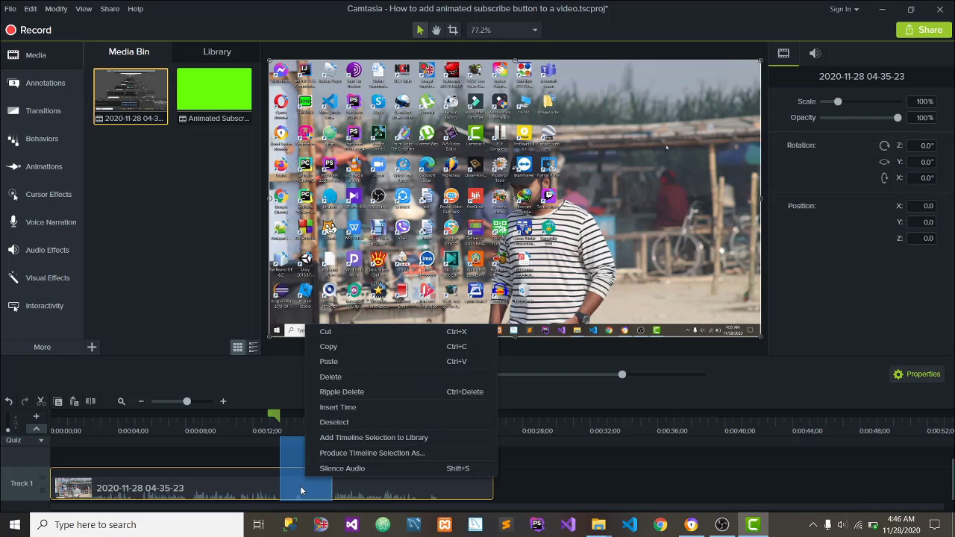
left_click(333, 331)
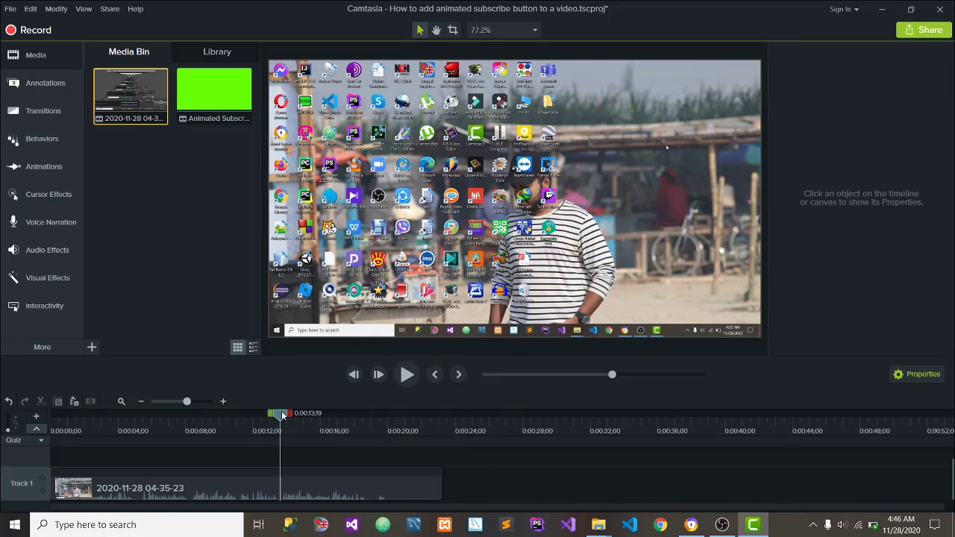
Play the recording across the new cut from 0:00:12;12 and pause at about 0:00:18;20.
left_click_drag(281, 415, 261, 425)
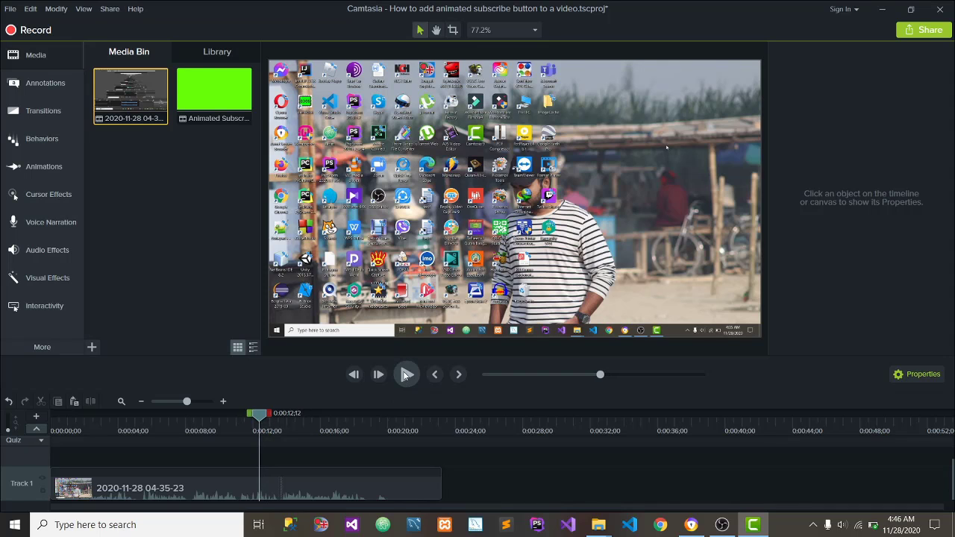
left_click(407, 375)
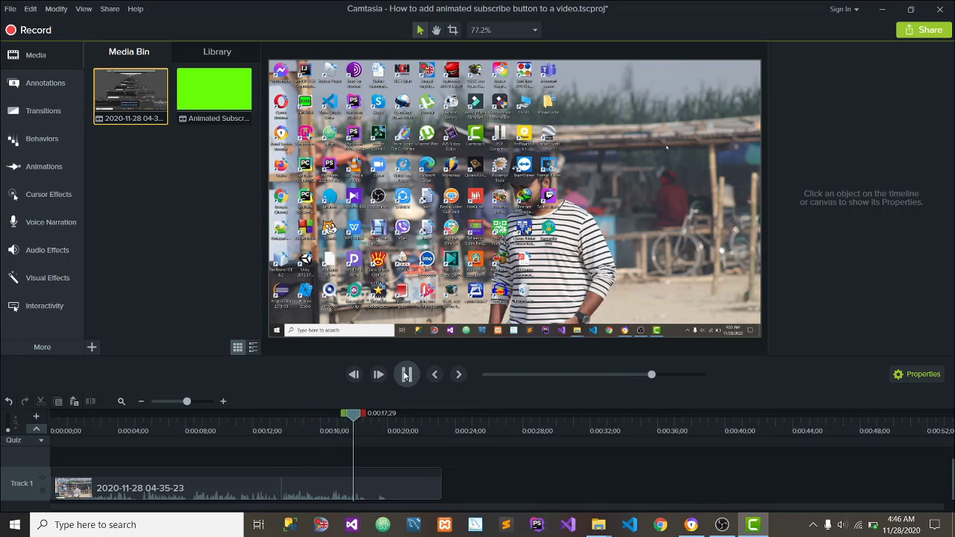
left_click(407, 375)
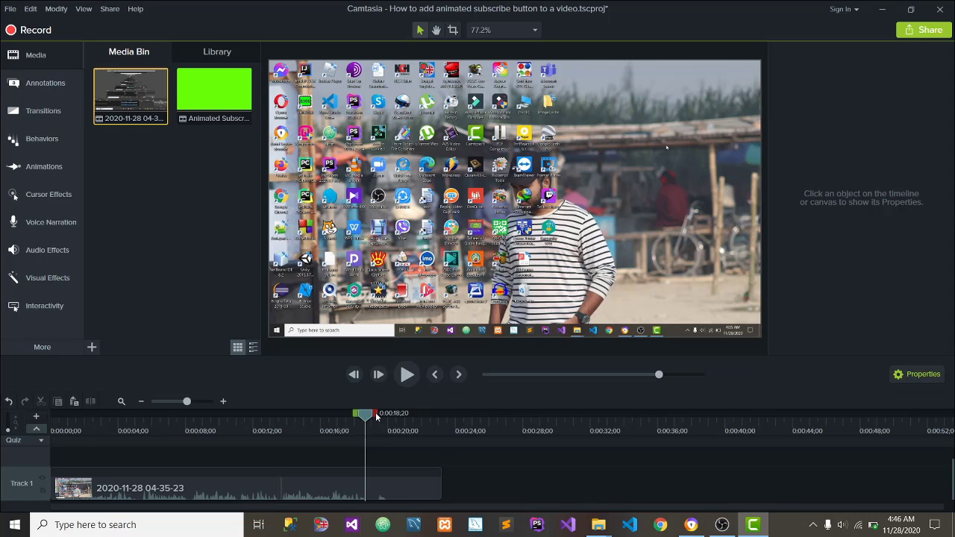
Place the Animated Subscribe Butoon clip on Track 2 above the recording, starting at 0:00:15;20, and collapse the timeline selection.
left_click_drag(373, 415, 314, 415)
left_click(407, 374)
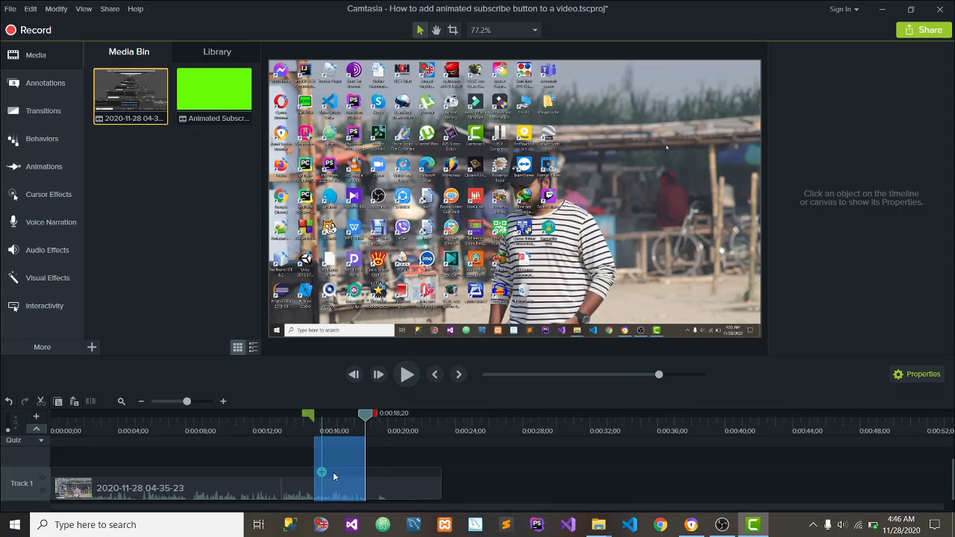
scroll(351, 477, "up", 1)
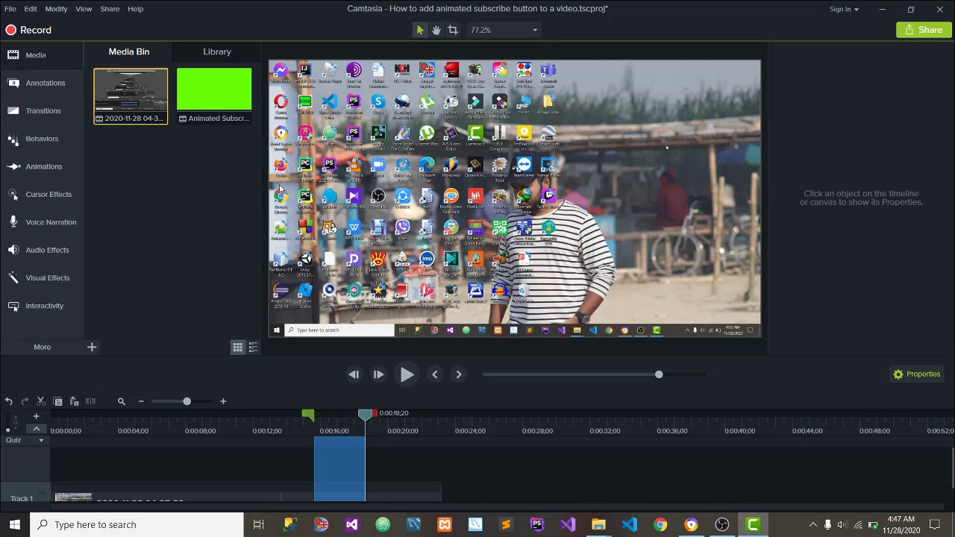
left_click(213, 112)
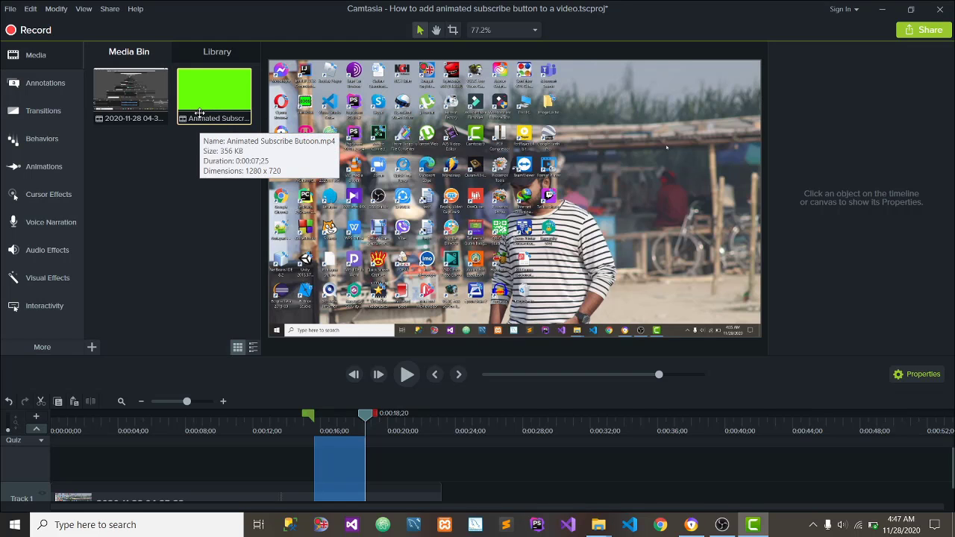
left_click_drag(207, 83, 318, 474)
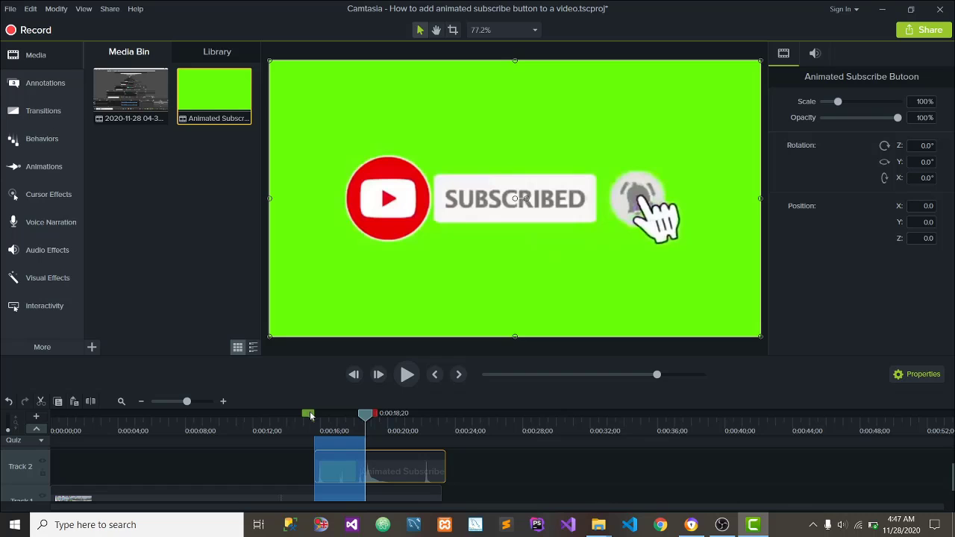
left_click_drag(310, 416, 362, 423)
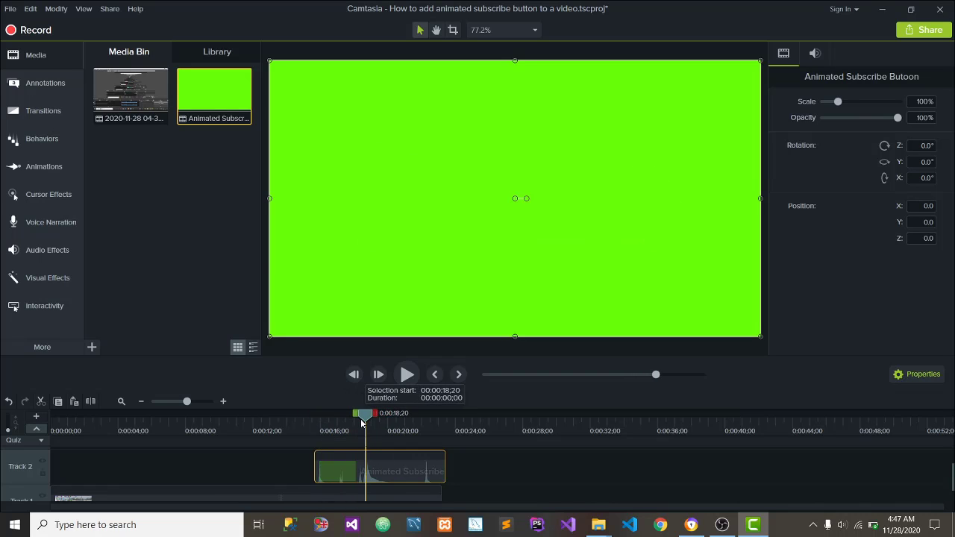
Move the subscribe clip on Track 2 earlier to start at about 0:00:14;14 and preview its timing against the recording.
scroll(403, 474, "down", 1)
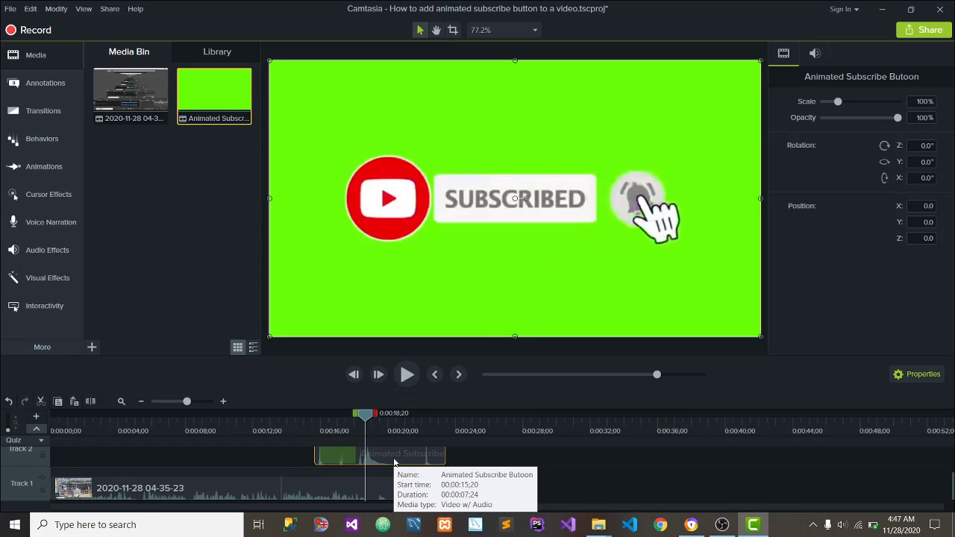
left_click_drag(395, 464, 374, 467)
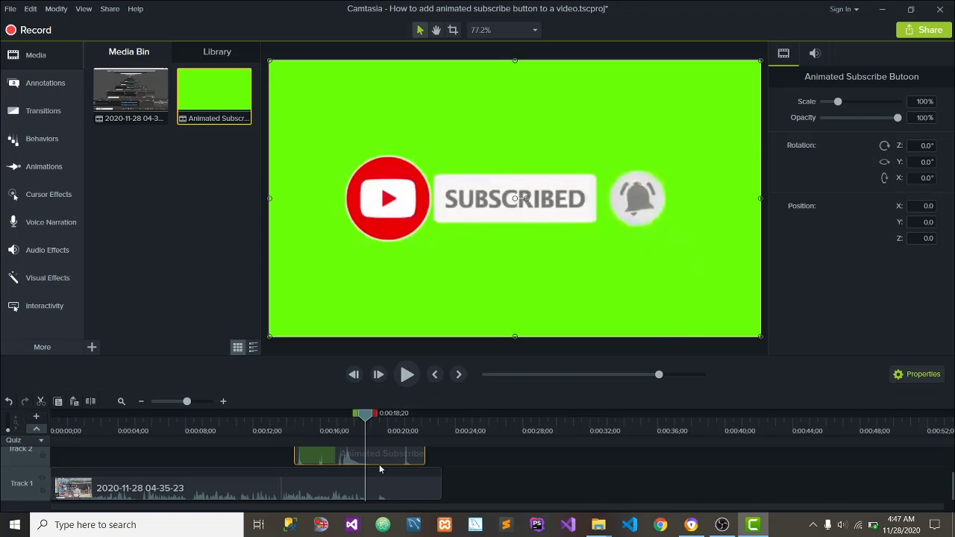
left_click_drag(368, 418, 277, 417)
left_click(408, 374)
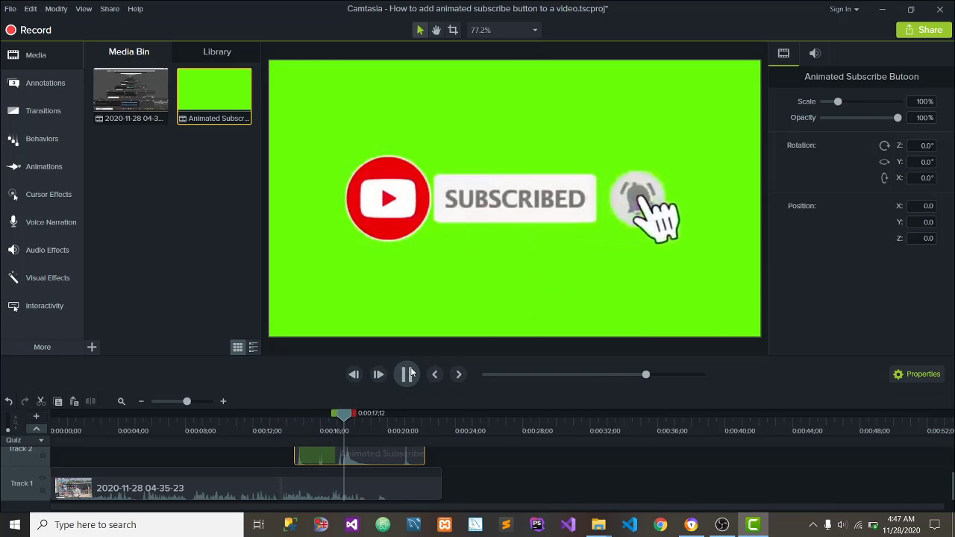
left_click(409, 374)
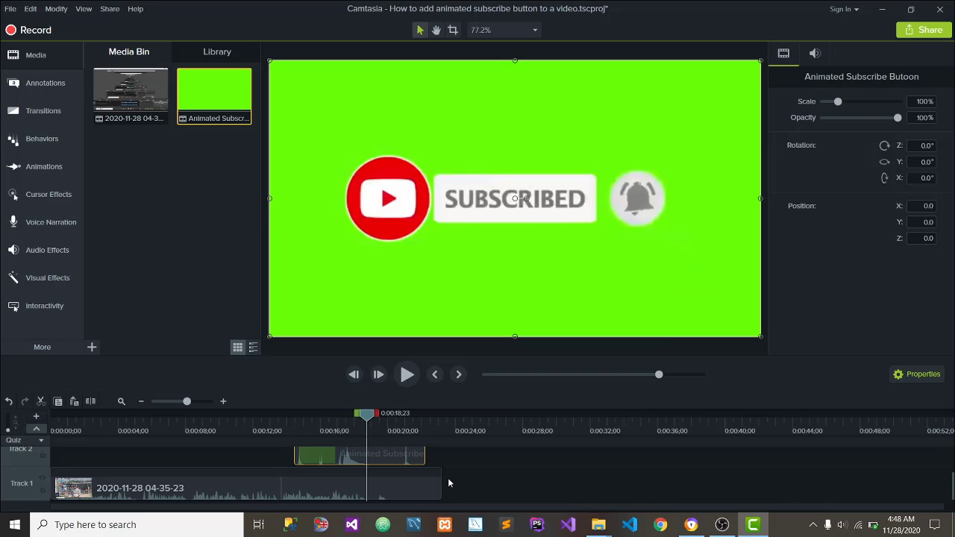
Add the Remove a Color visual effect to the Animated Subscribe Butoon clip on Track 2.
scroll(337, 461, "up", 1)
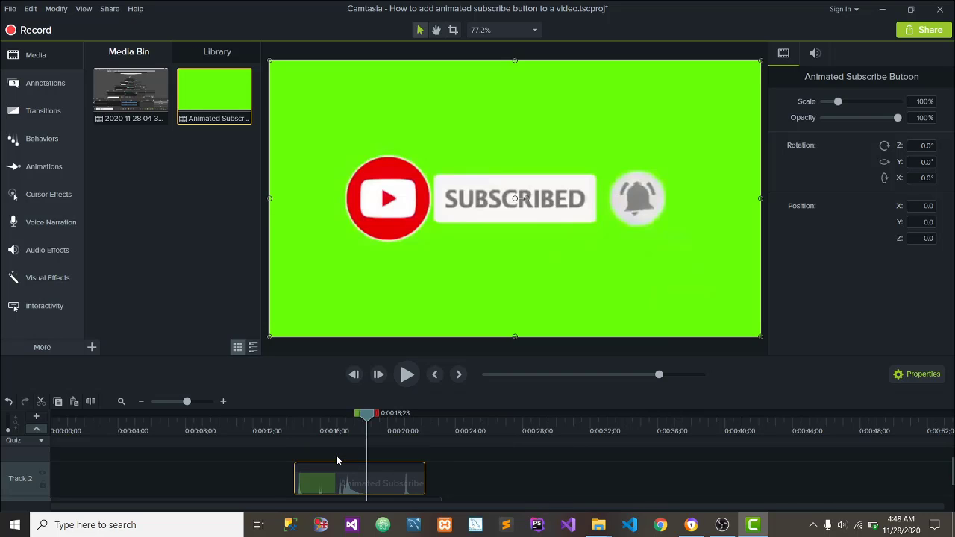
left_click(60, 10)
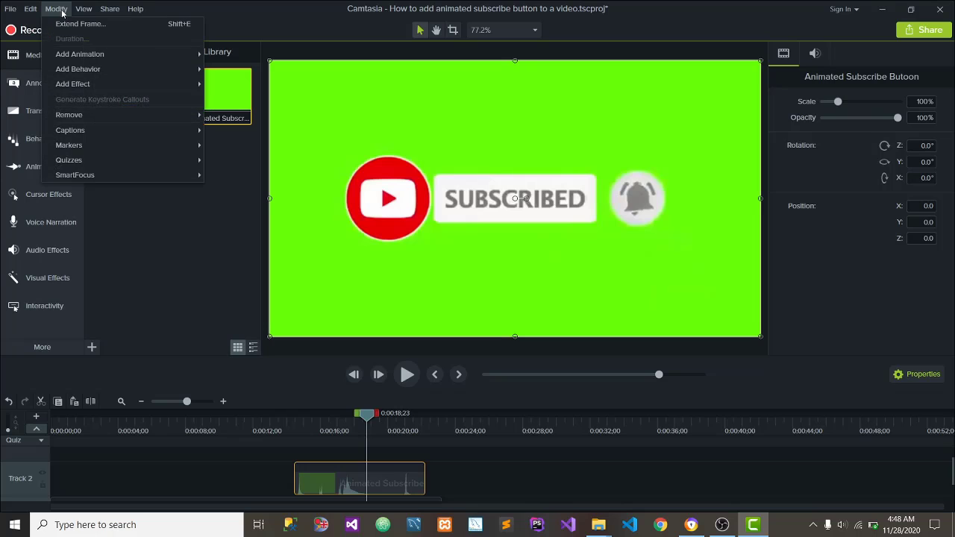
mouse_move(89, 88)
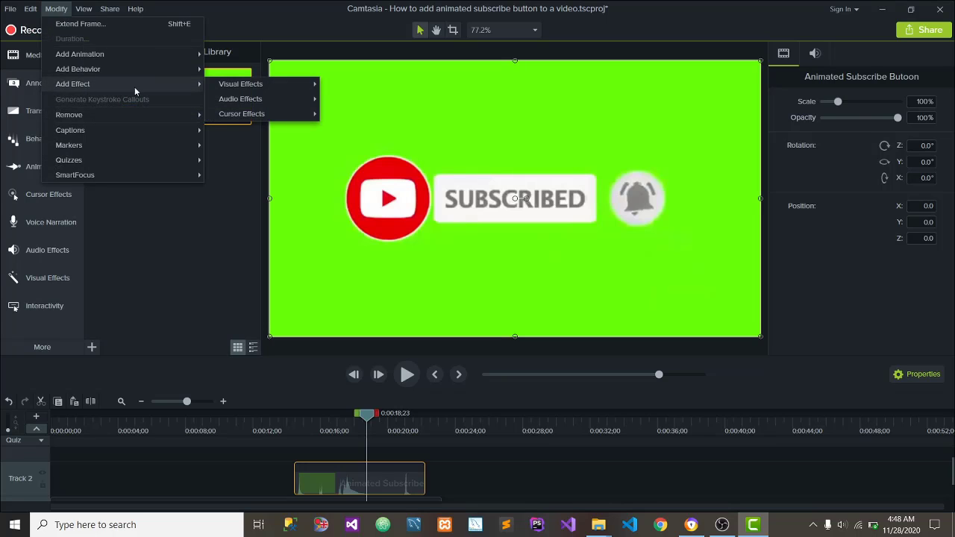
mouse_move(259, 91)
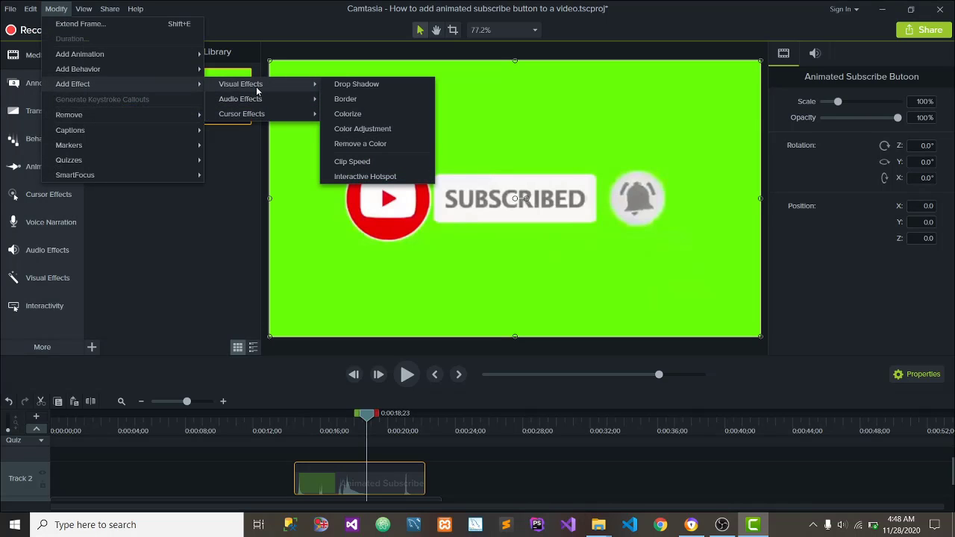
left_click(365, 144)
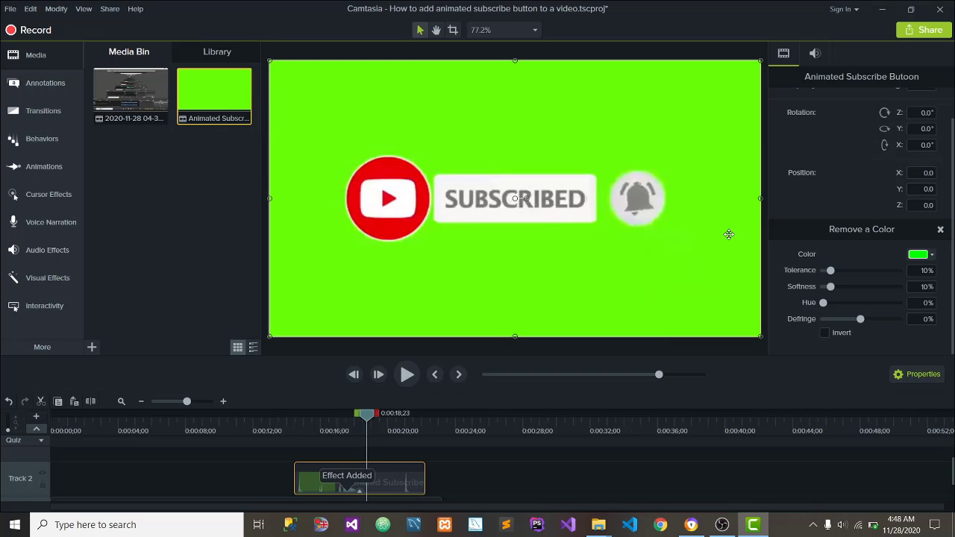
Set the color to remove by sampling the subscribe clip's green background, #69FF08, from the canvas.
left_click(934, 256)
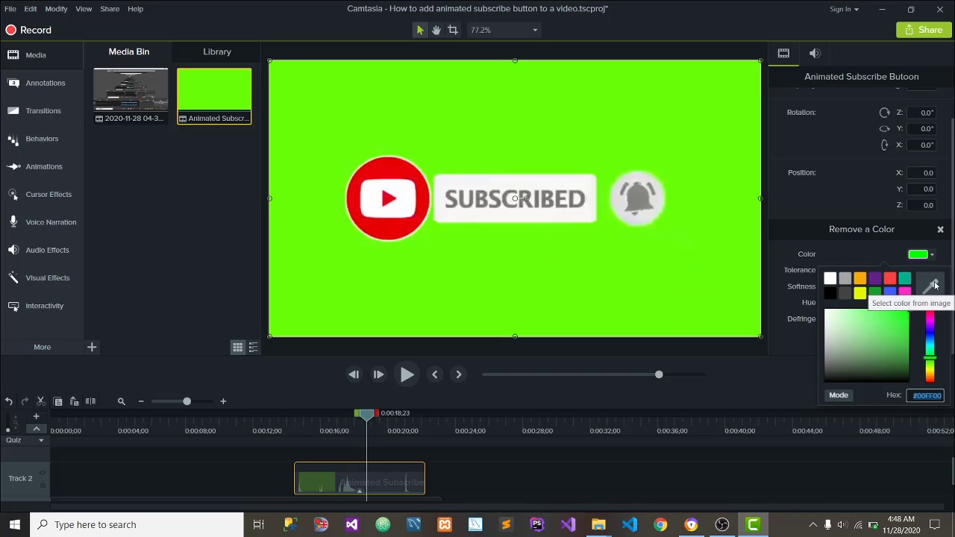
left_click(935, 285)
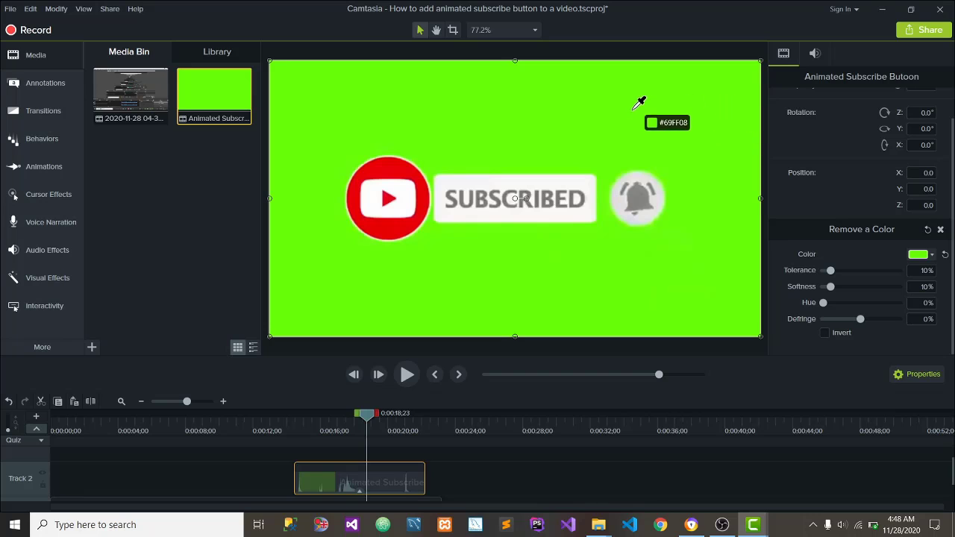
left_click(588, 140)
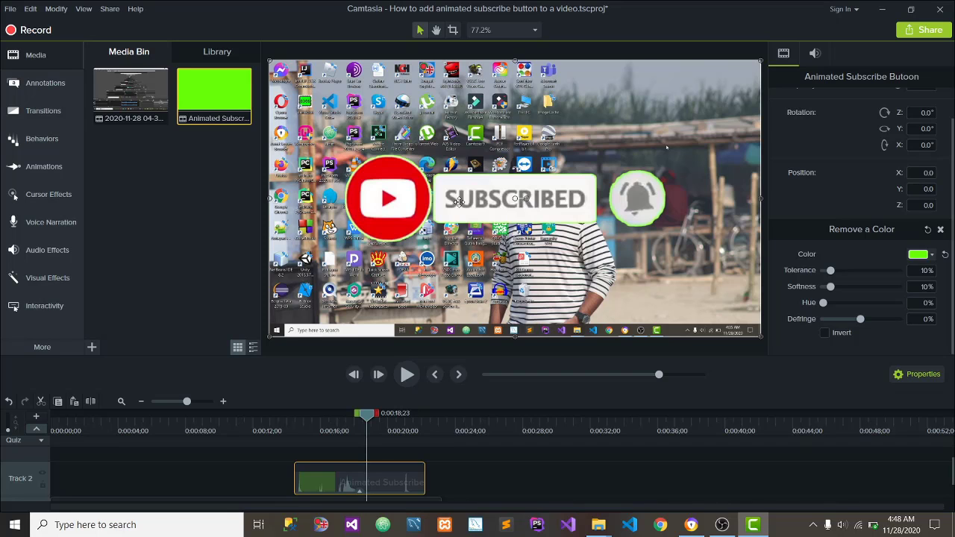
Shrink the subscribe clip to less than half size and place it in the canvas's upper right, at about X 334.9, Y 192.2.
left_click_drag(527, 203, 536, 186)
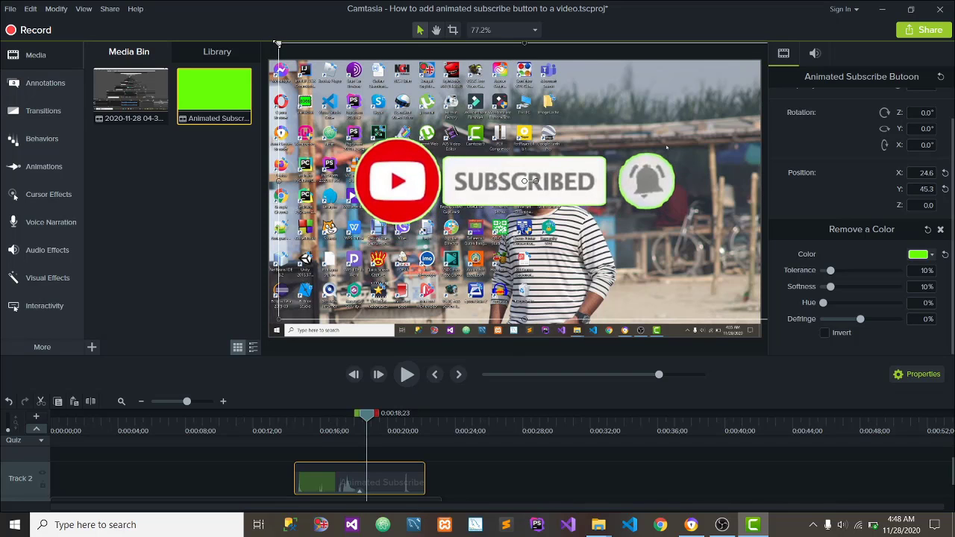
left_click_drag(277, 44, 489, 161)
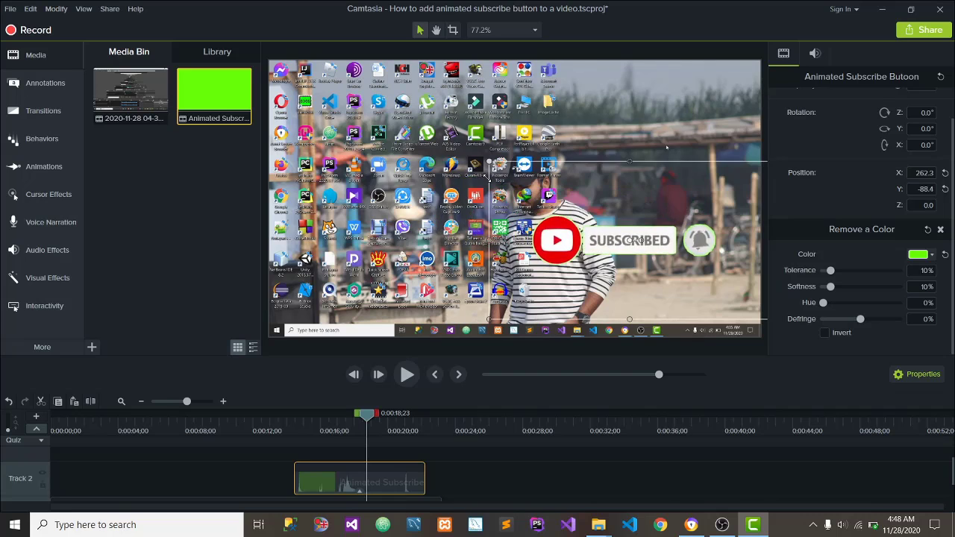
left_click_drag(597, 246, 627, 123)
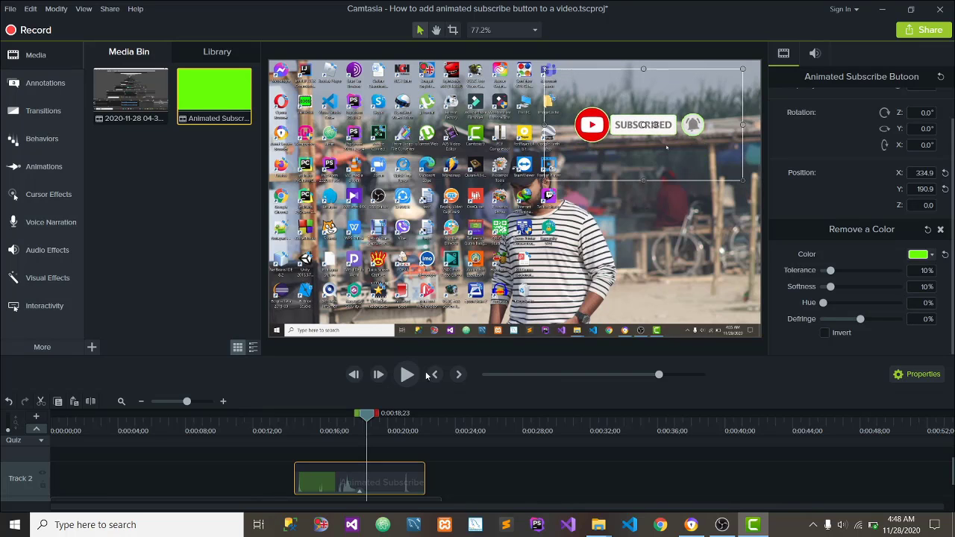
Play back the subscribe button overlay from just before its clip starts to just past its end.
left_click_drag(366, 414, 258, 415)
left_click(405, 375)
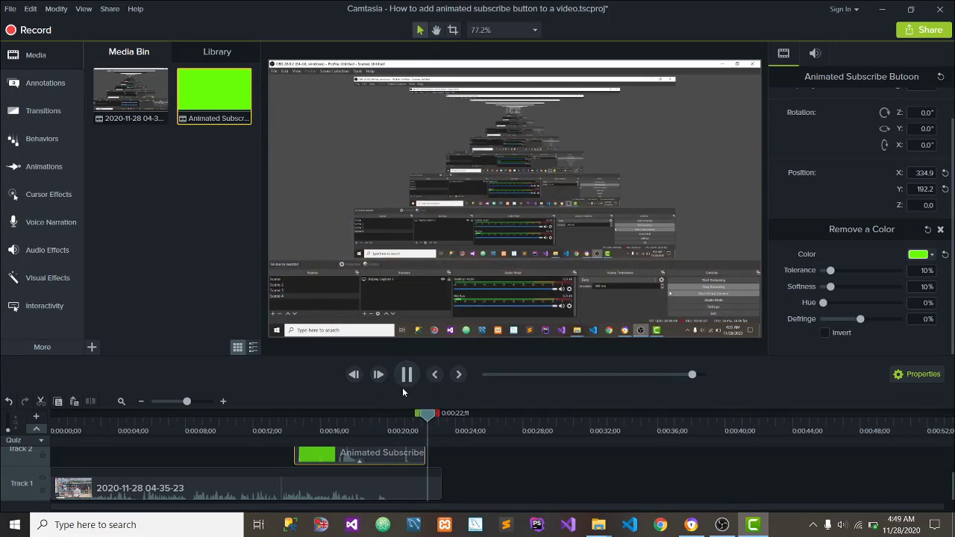
left_click(407, 374)
Cut the end of both tracks from 0:00:21;16 to 0:00:23;06.
left_click(296, 440)
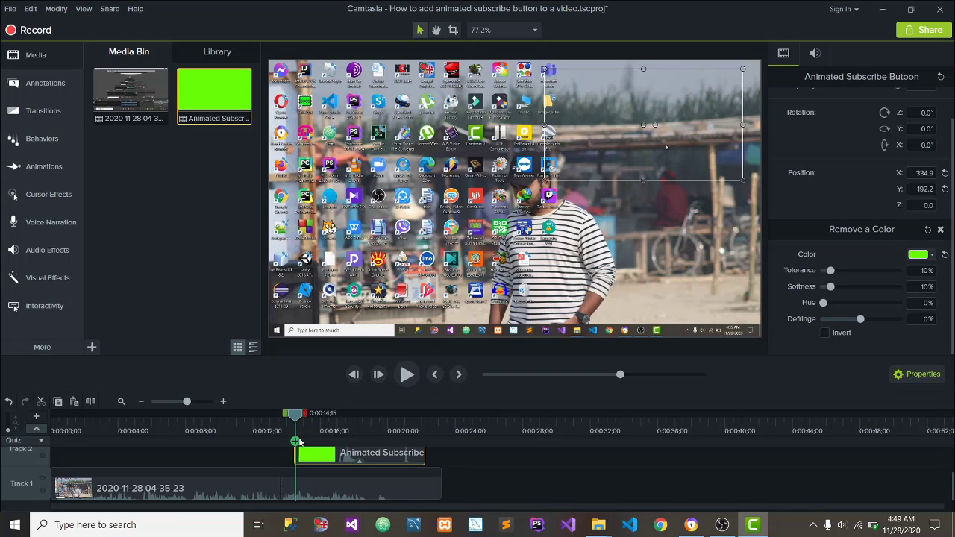
left_click_drag(296, 440, 417, 434)
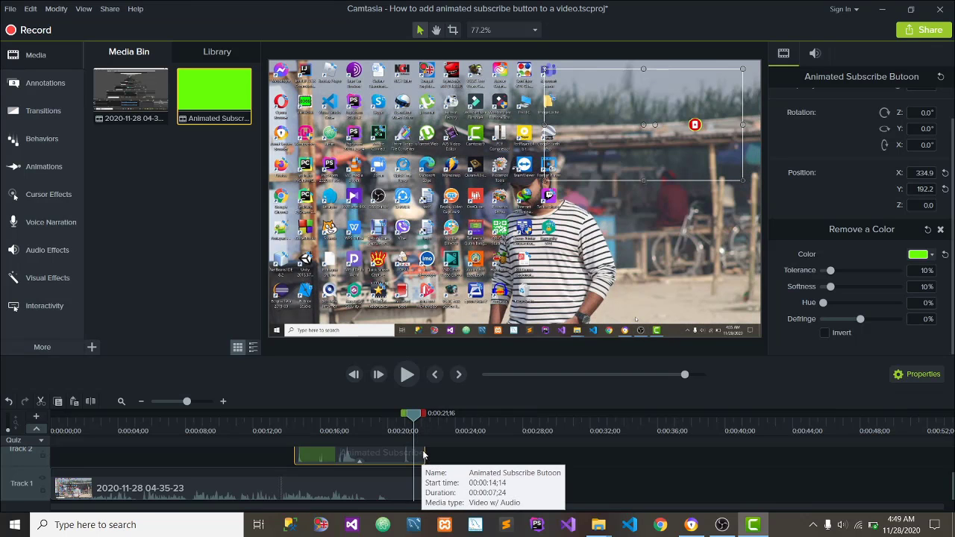
left_click_drag(426, 416, 442, 415)
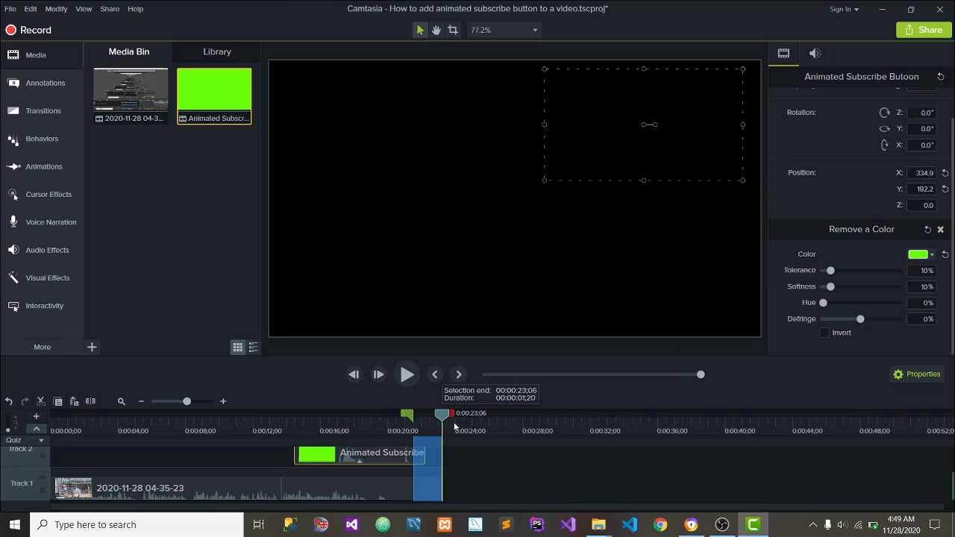
right_click(435, 477)
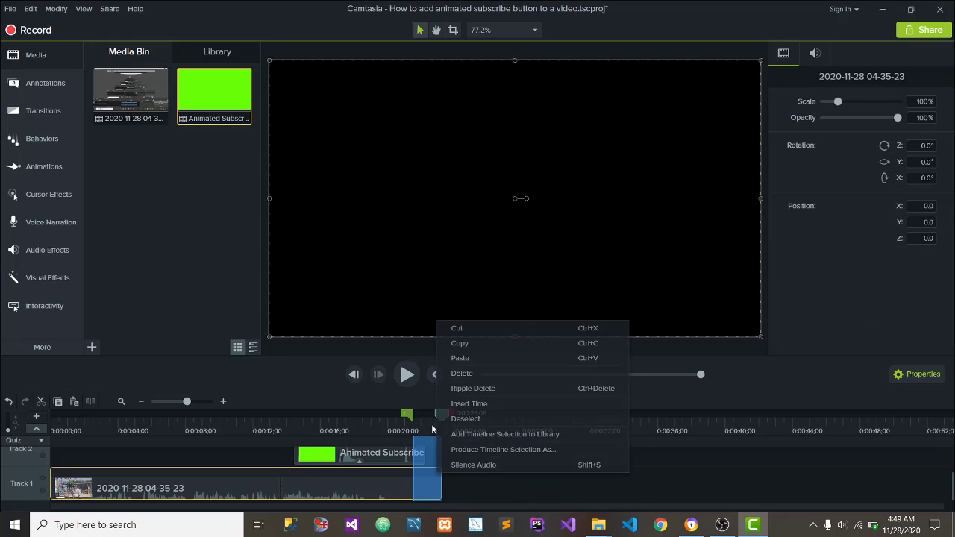
left_click(454, 328)
Play the trimmed video from about 0:00:13;18 to its end and show the frame at 0:00:16;24.
left_click_drag(412, 412, 278, 442)
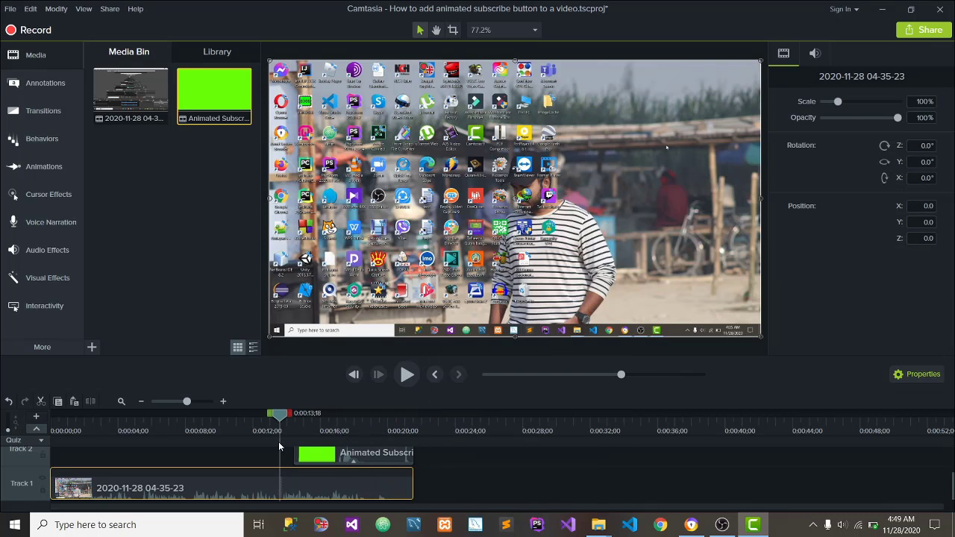
left_click(407, 375)
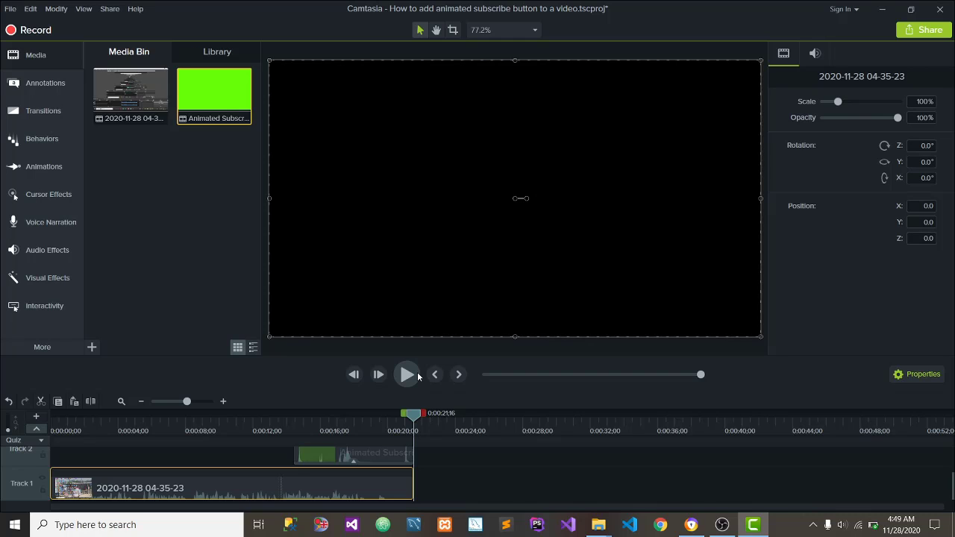
left_click(336, 431)
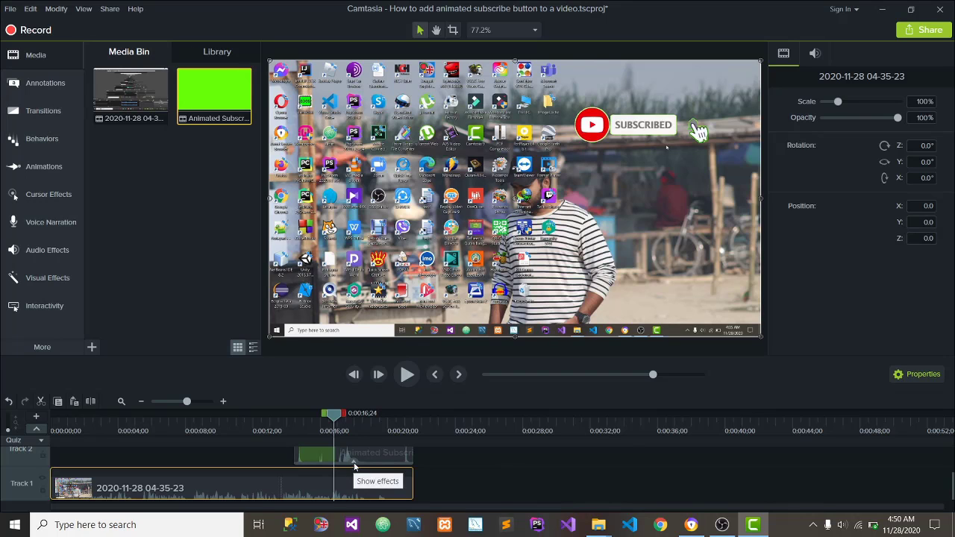
Start a local file export of the project with the MP4 only (up to 1080p) preset and proceed to the file naming page.
left_click(362, 457)
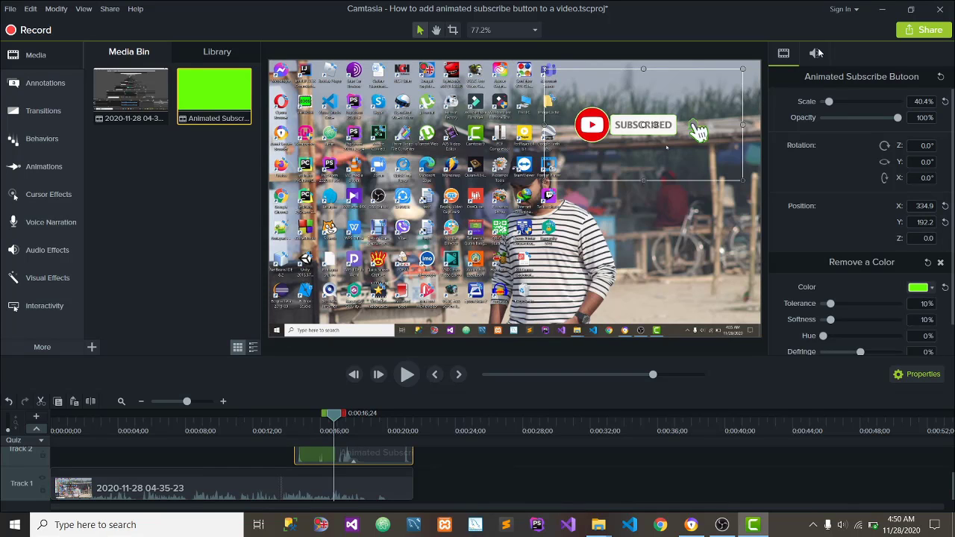
left_click(923, 29)
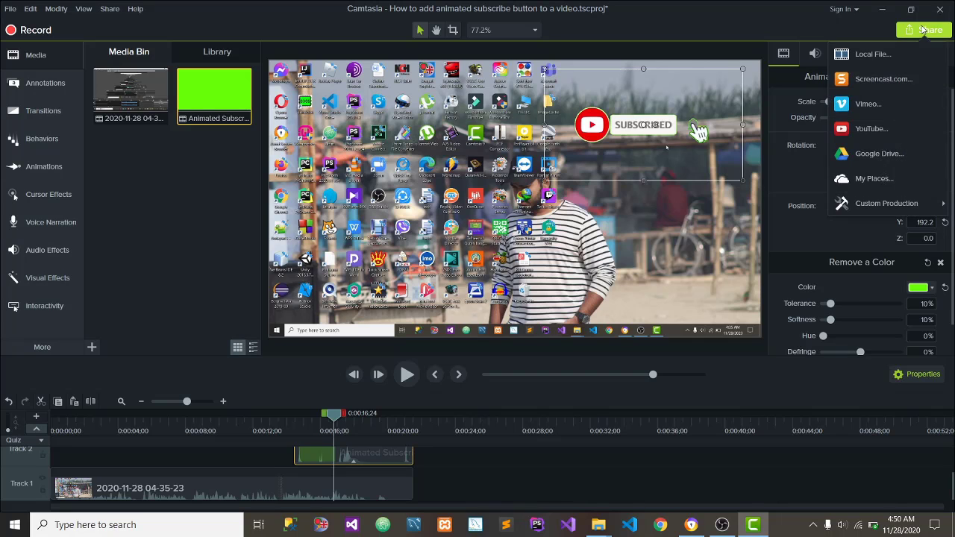
left_click(868, 56)
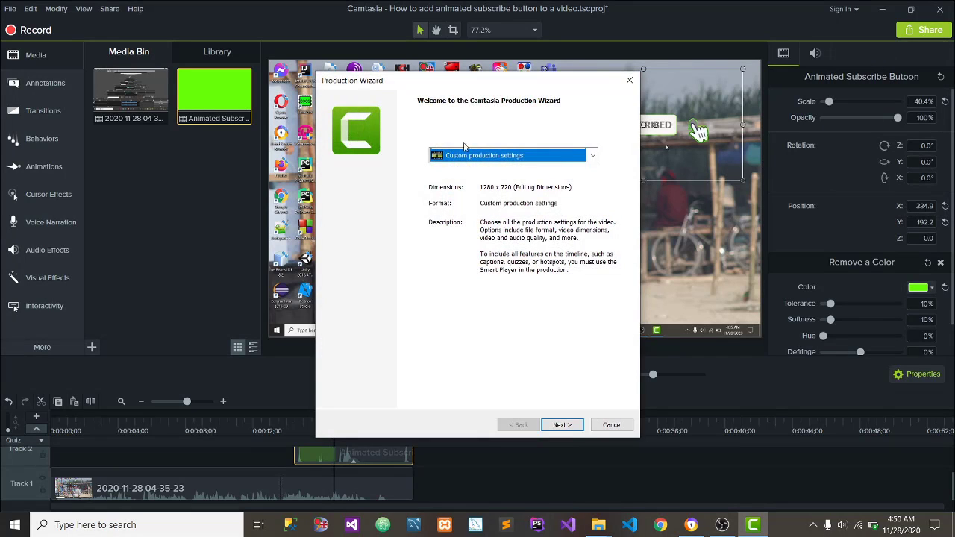
left_click(572, 157)
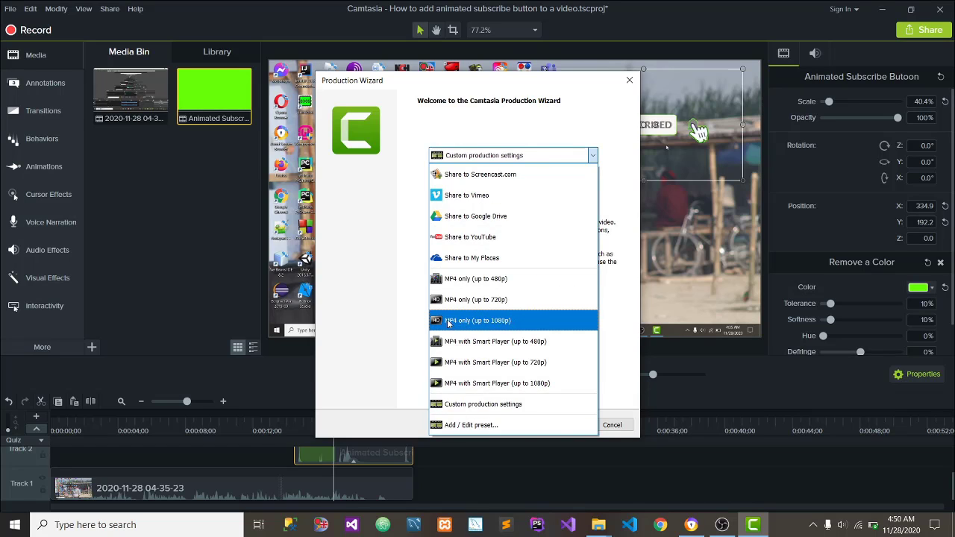
left_click(508, 321)
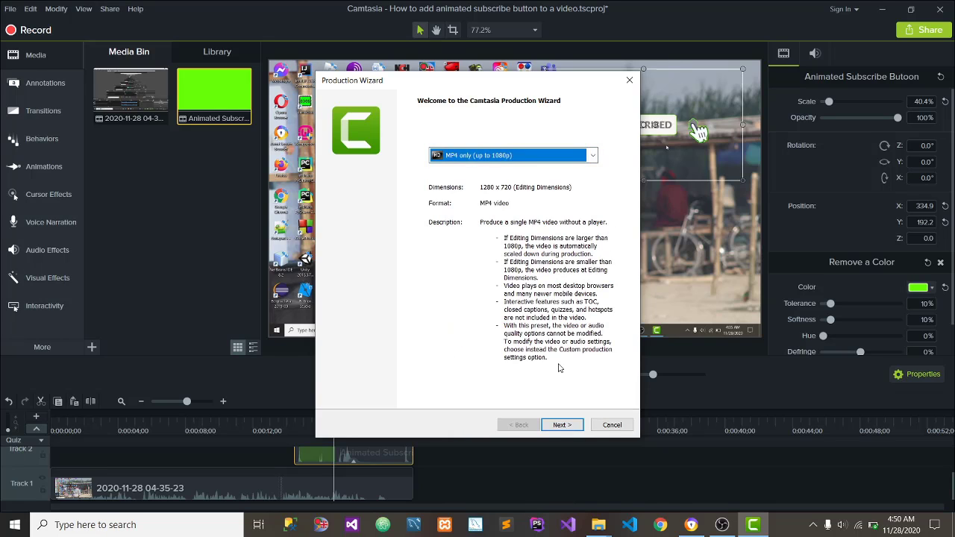
left_click(565, 427)
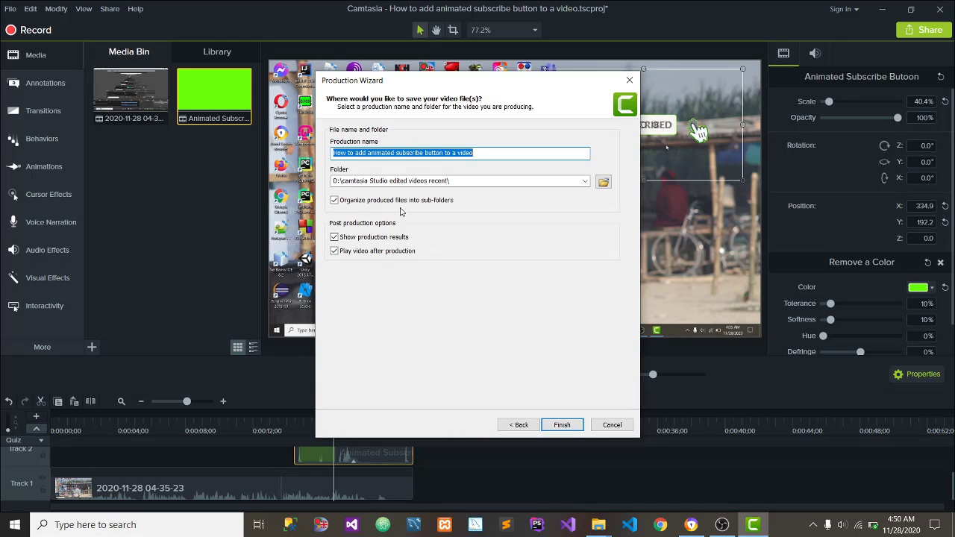
Produce the video as "How to add animated subscribe button to a video" after checking the output folder D:\camtasia Studio edited videos recent.
left_click(488, 153)
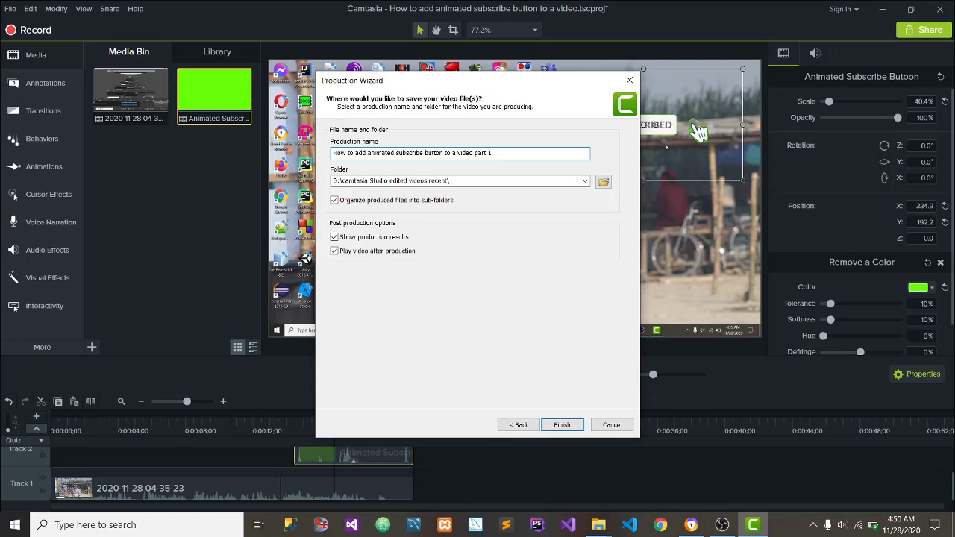
key("BackSpace")
left_click(604, 184)
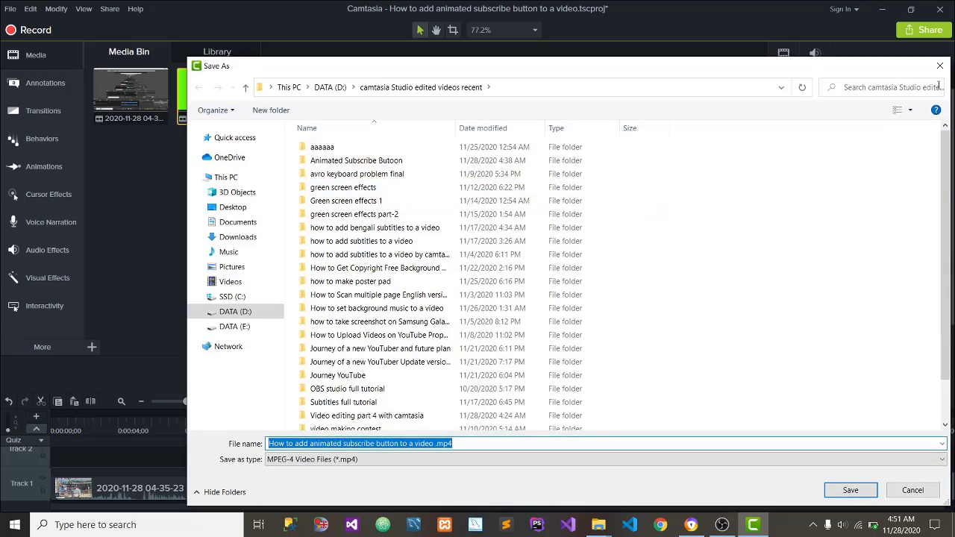
left_click(940, 66)
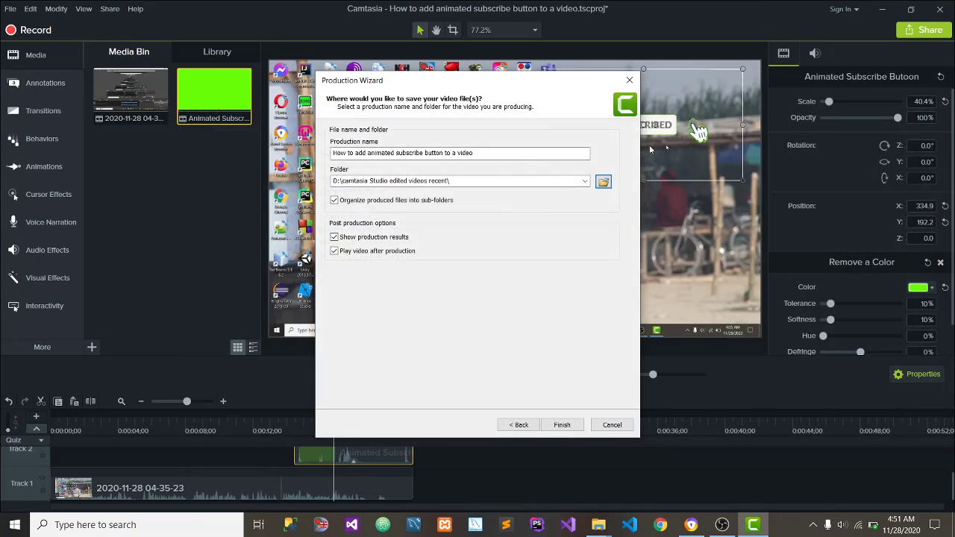
left_click(603, 184)
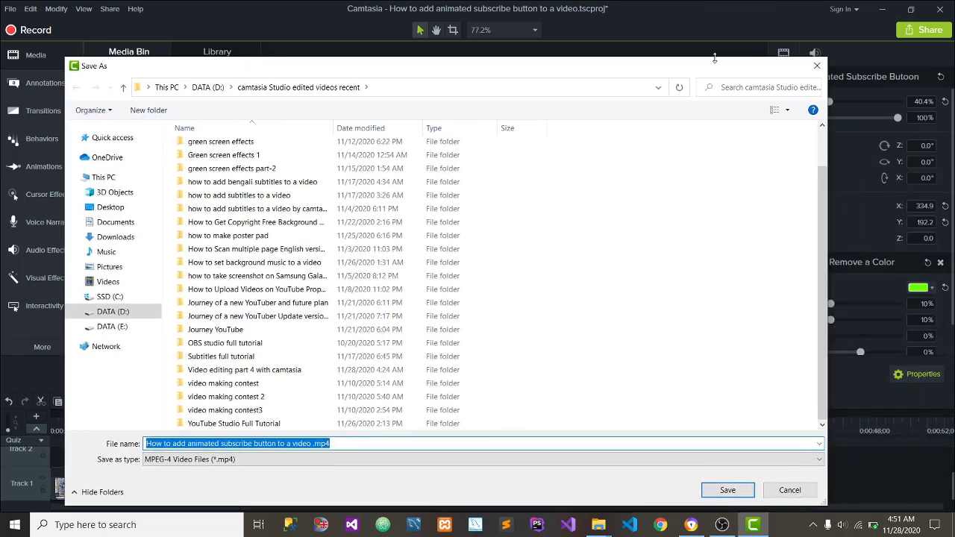
left_click(818, 66)
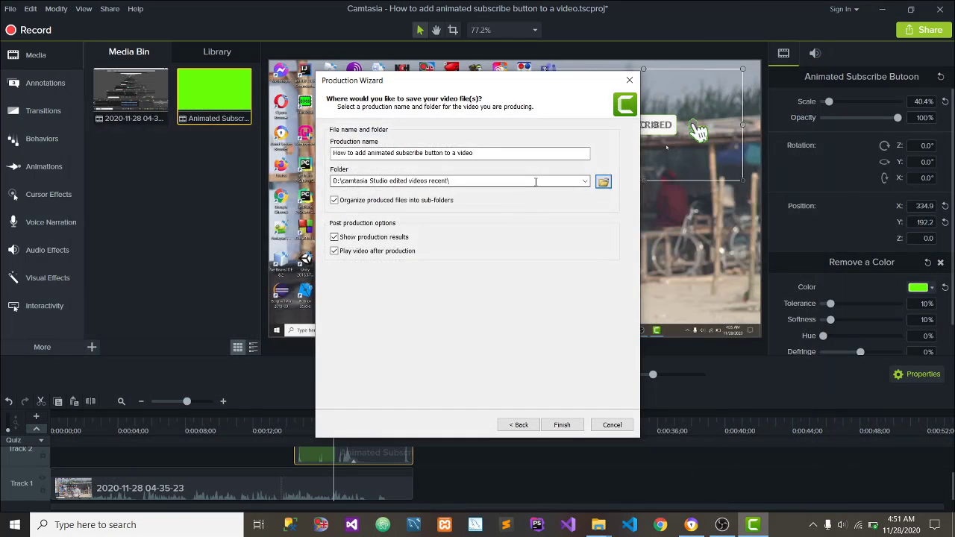
left_click(564, 425)
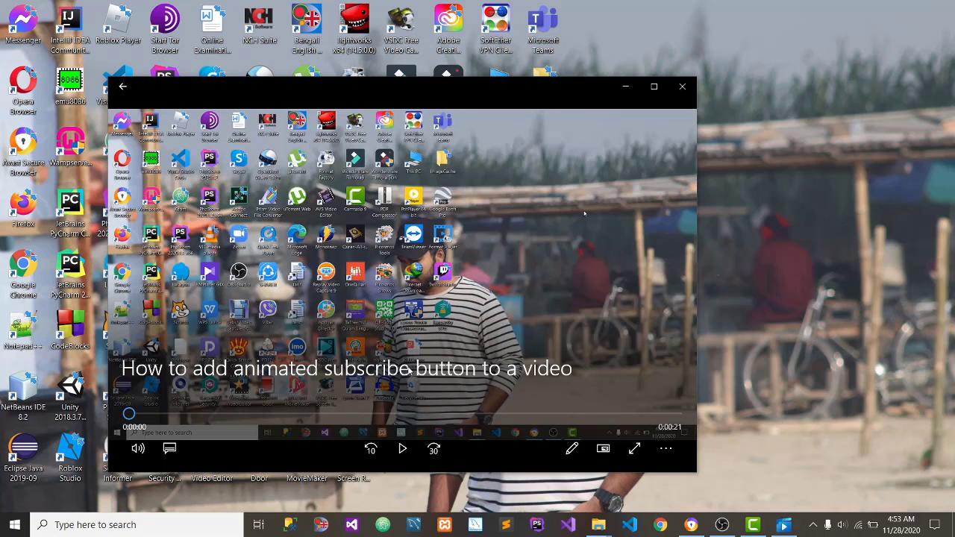
Play the produced video in the media player from its start and pause it at about 0:00:19, during the subscribe button animation.
left_click(403, 449)
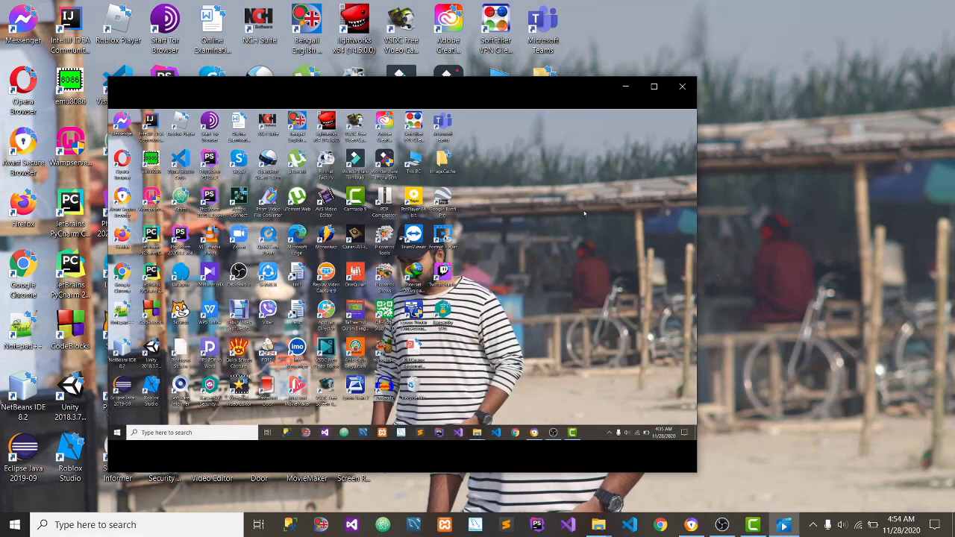
mouse_move(404, 451)
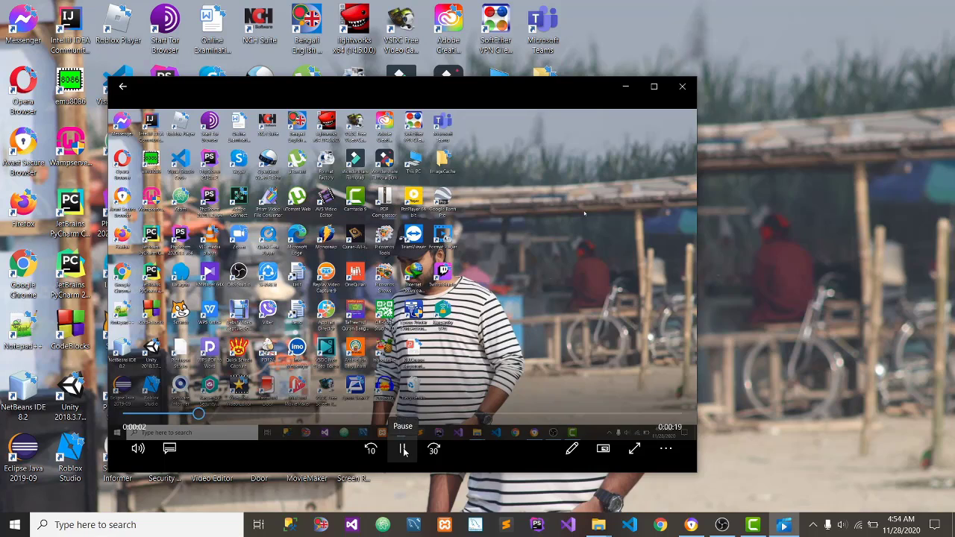
left_click_drag(408, 85, 434, 47)
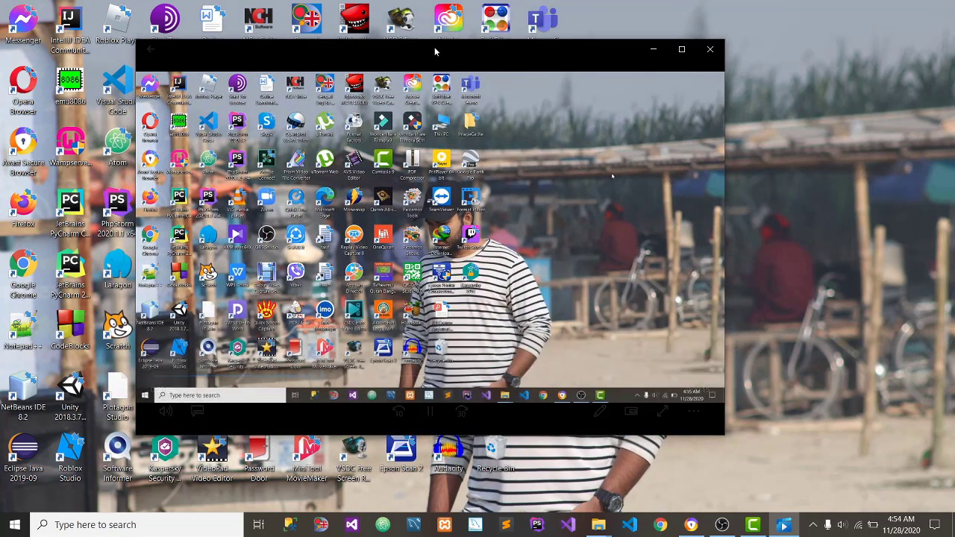
mouse_move(505, 390)
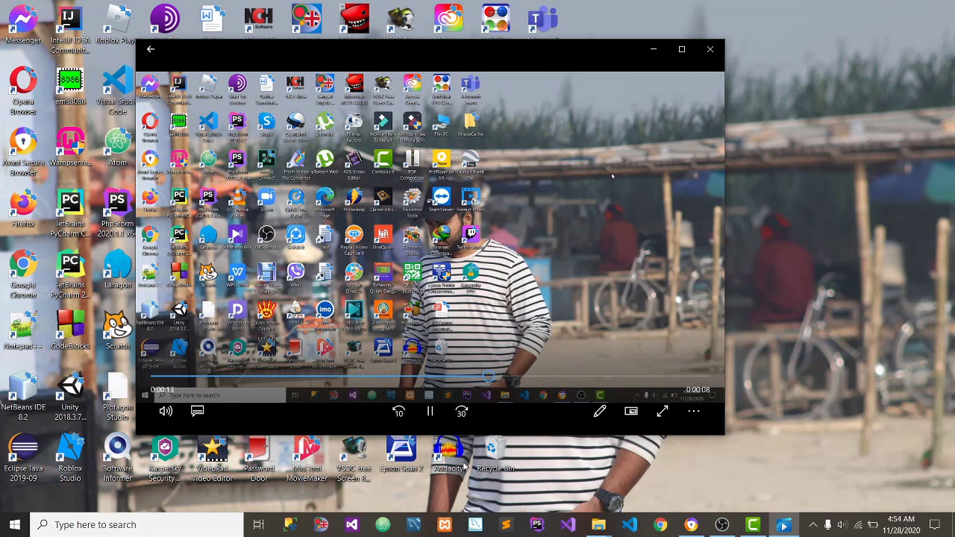
left_click(431, 413)
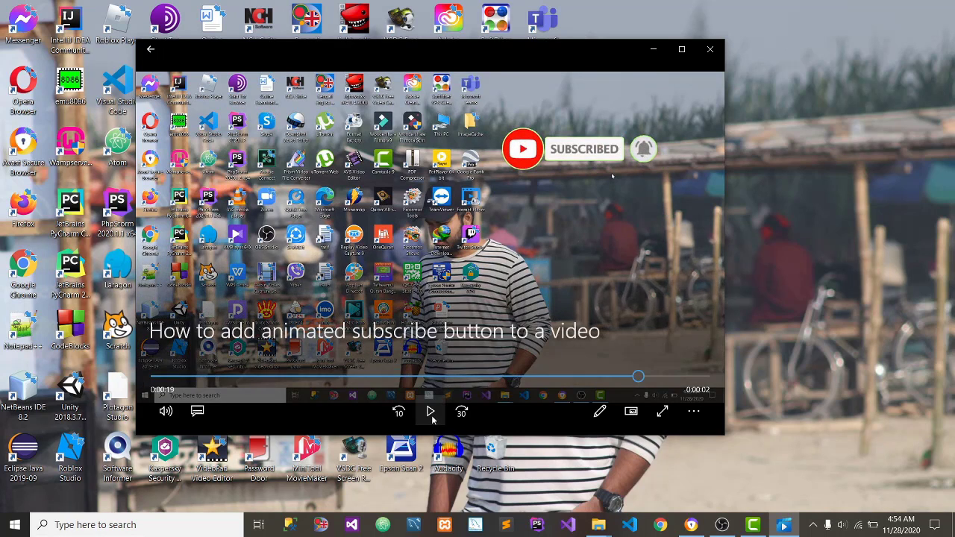